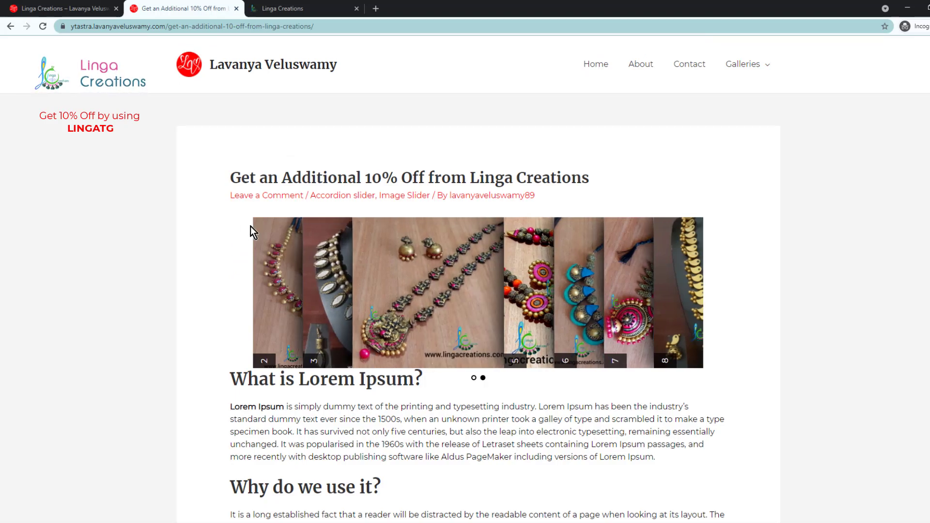
Step: Look through the Linga Creations discount post, including its accordion slider, article text and coupon code
{"action": "scroll", "coordinate": [251, 226], "scroll_direction": "down", "scroll_amount": 5}
{"action": "scroll", "coordinate": [251, 225], "scroll_direction": "down", "scroll_amount": 13}
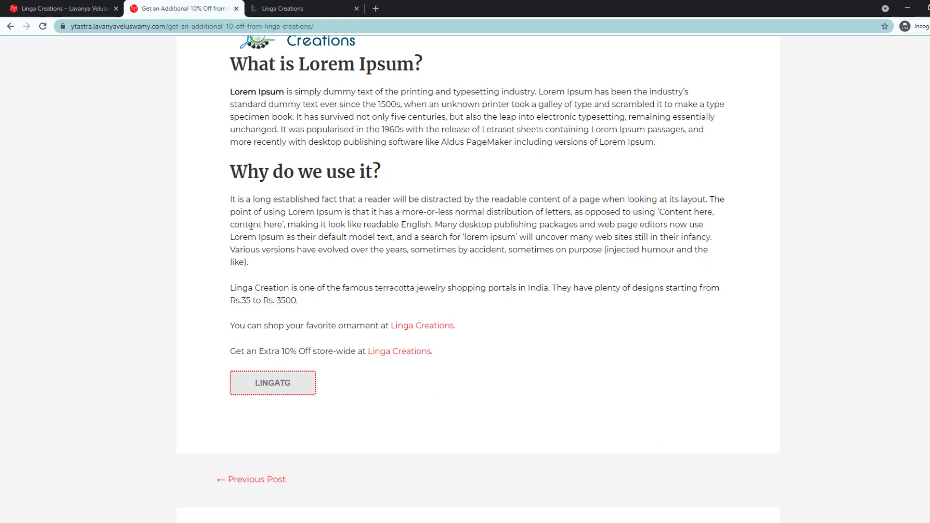
{"action": "scroll", "coordinate": [251, 225], "scroll_direction": "up", "scroll_amount": 18}
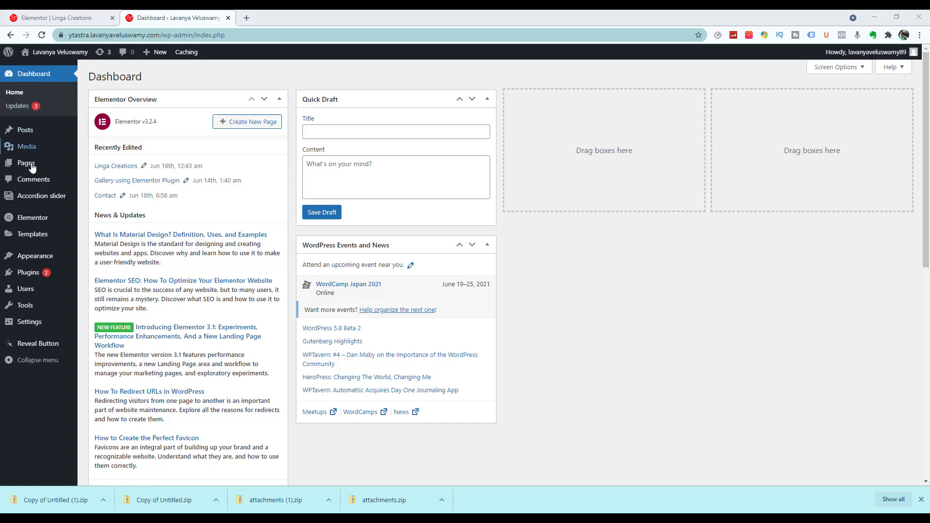
Step: Search the new-plugin catalogue for "Accordion and Accordion Slider"
{"action": "mouse_move", "coordinate": [37, 272]}
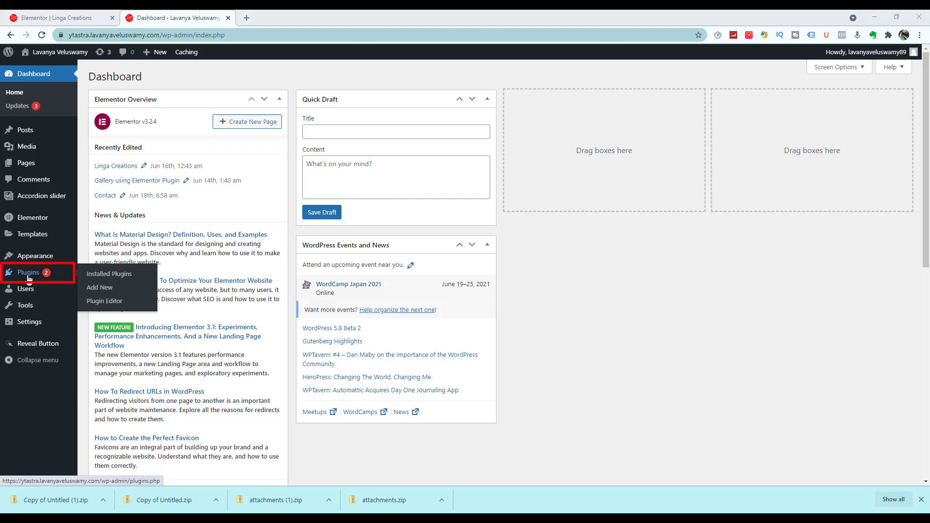
{"action": "left_click", "coordinate": [113, 290]}
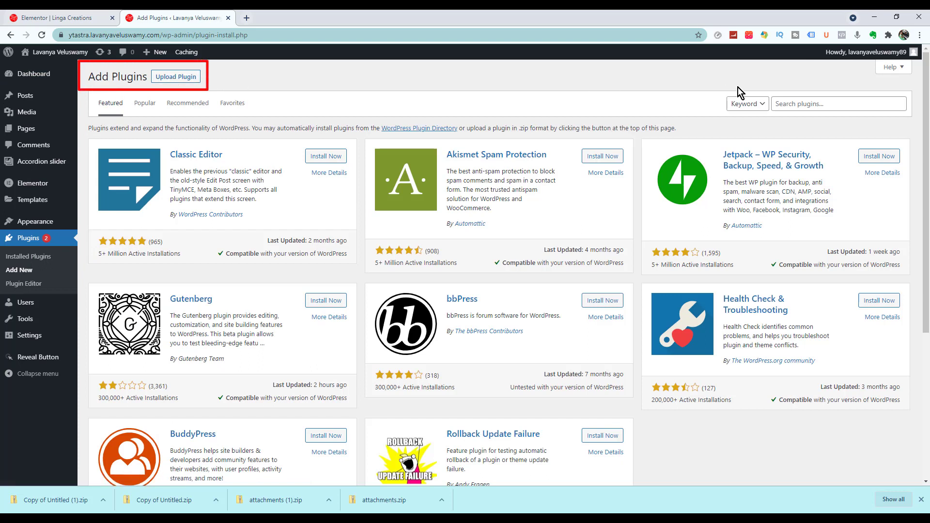
{"action": "left_click", "coordinate": [816, 105]}
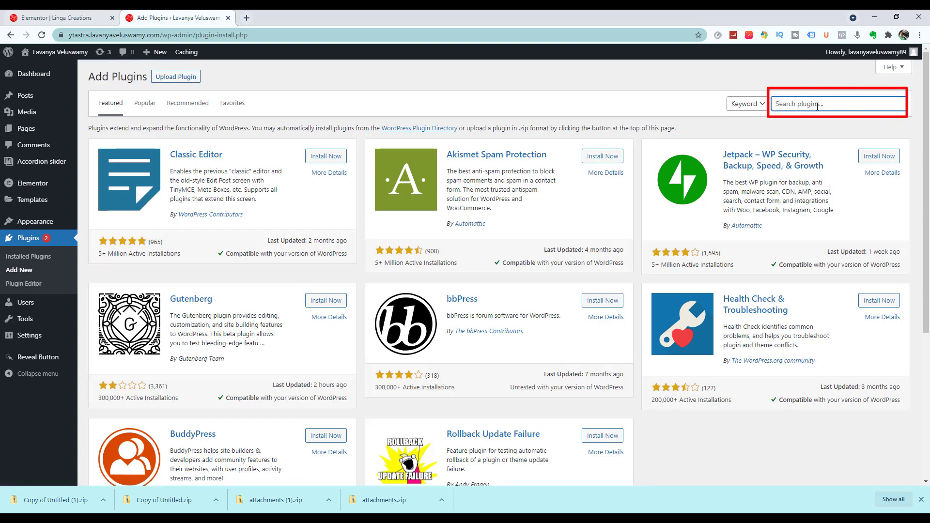
{"action": "type", "text": "Accordion and Accordion Slider"}
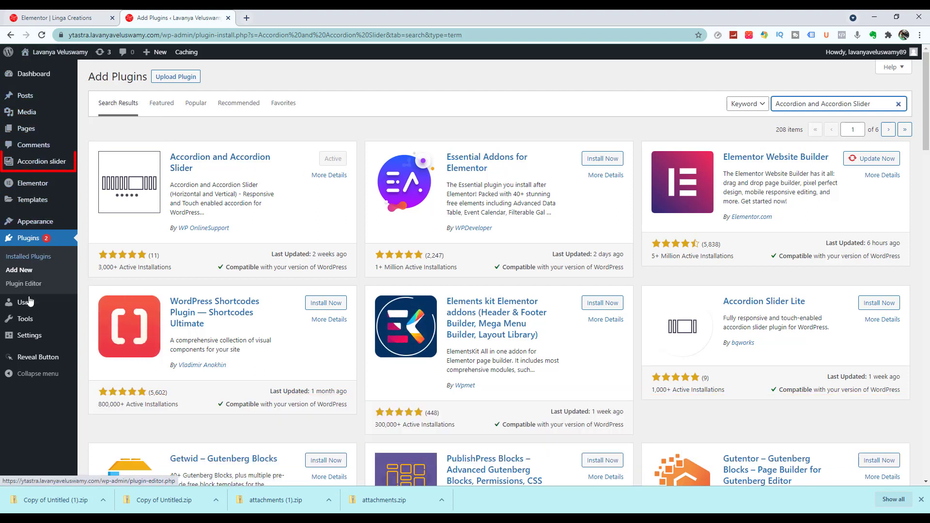
Step: Create a new accordion slider with the title "Demo Slider"
{"action": "mouse_move", "coordinate": [40, 167]}
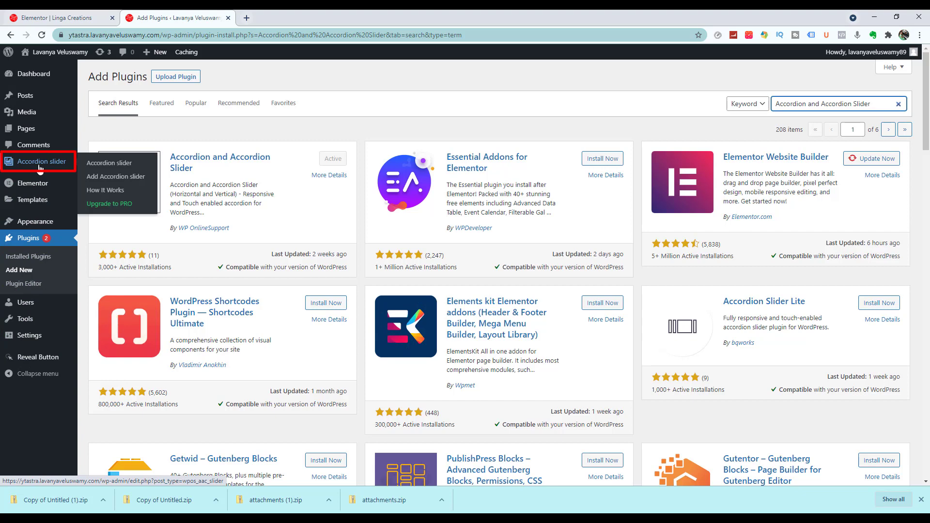
{"action": "left_click", "coordinate": [40, 167]}
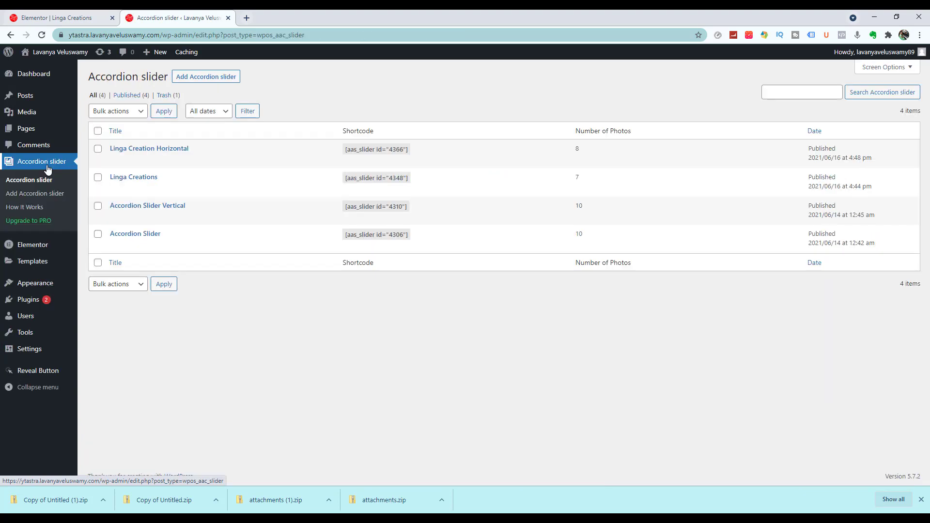
{"action": "left_click", "coordinate": [199, 79]}
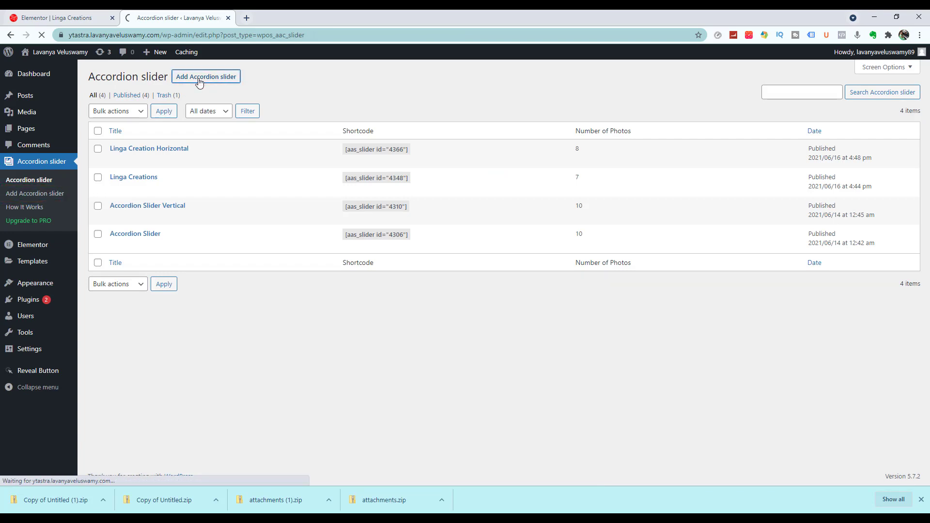
{"action": "type", "text": "D"}
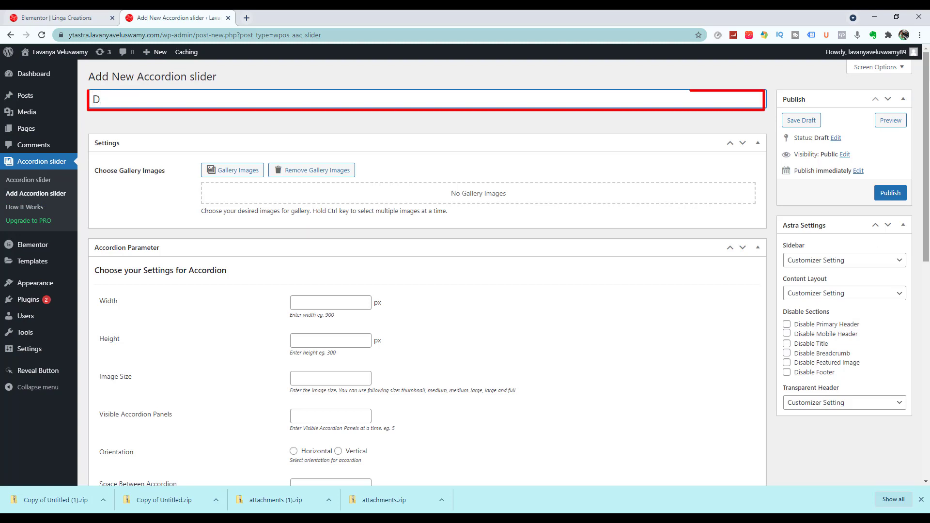
{"action": "type", "text": "emo Slider"}
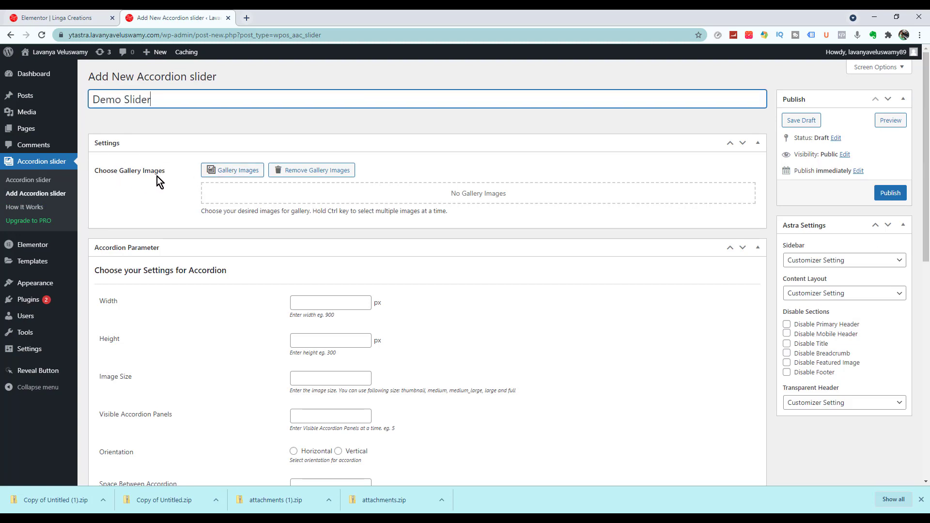
Step: Add seven different necklace images from the media library's first row to the slider gallery, leaving out the logo and the duplicates
{"action": "left_click", "coordinate": [238, 171]}
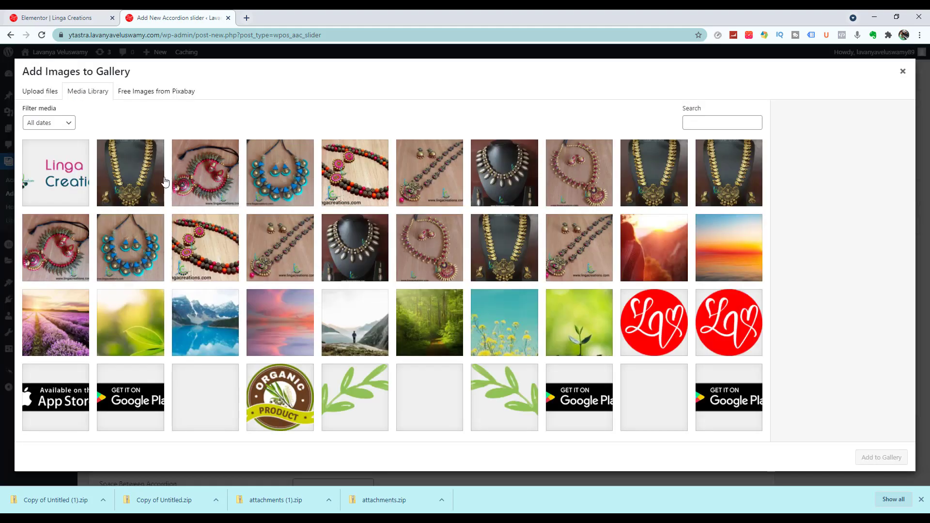
{"action": "left_click", "coordinate": [135, 178]}
{"action": "left_click", "coordinate": [204, 180]}
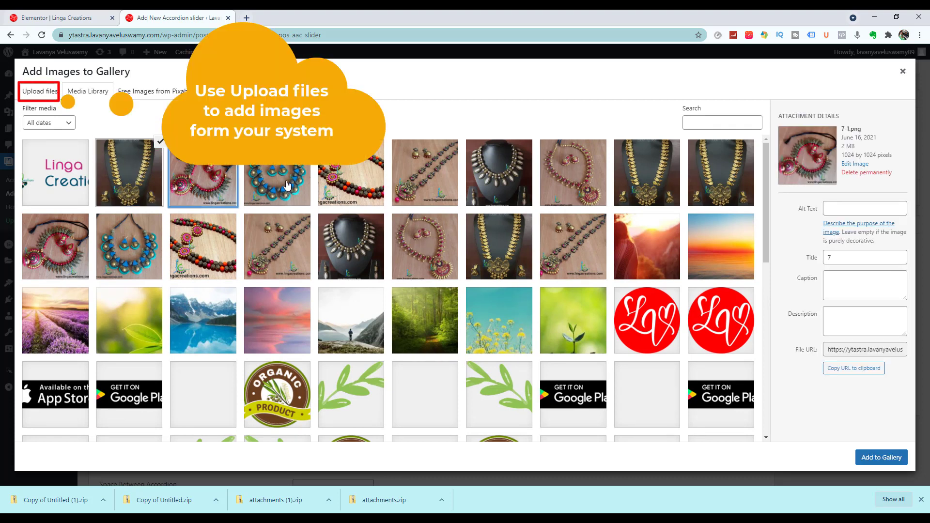
{"action": "left_click", "coordinate": [288, 185]}
{"action": "left_click", "coordinate": [353, 187]}
{"action": "left_click", "coordinate": [418, 190]}
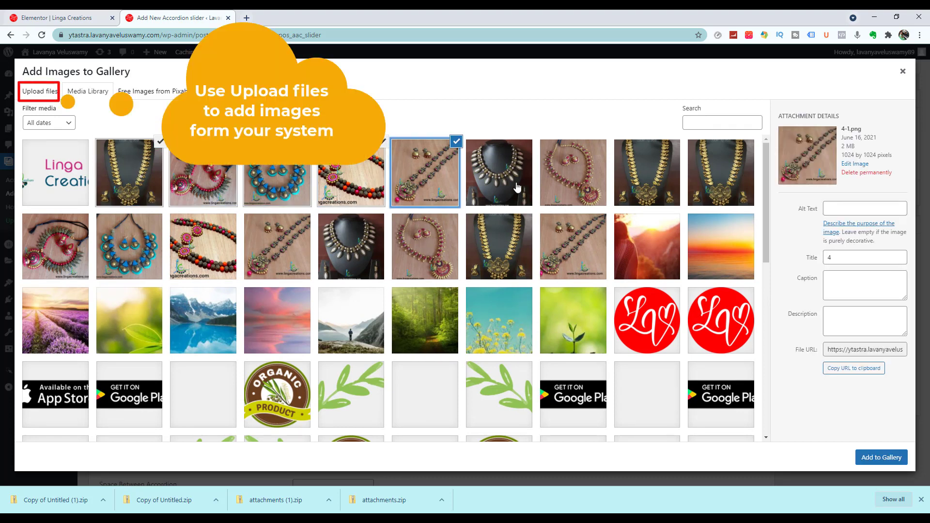
{"action": "left_click", "coordinate": [517, 187]}
{"action": "left_click", "coordinate": [579, 189]}
{"action": "left_click", "coordinate": [654, 191]}
{"action": "left_click", "coordinate": [722, 189]}
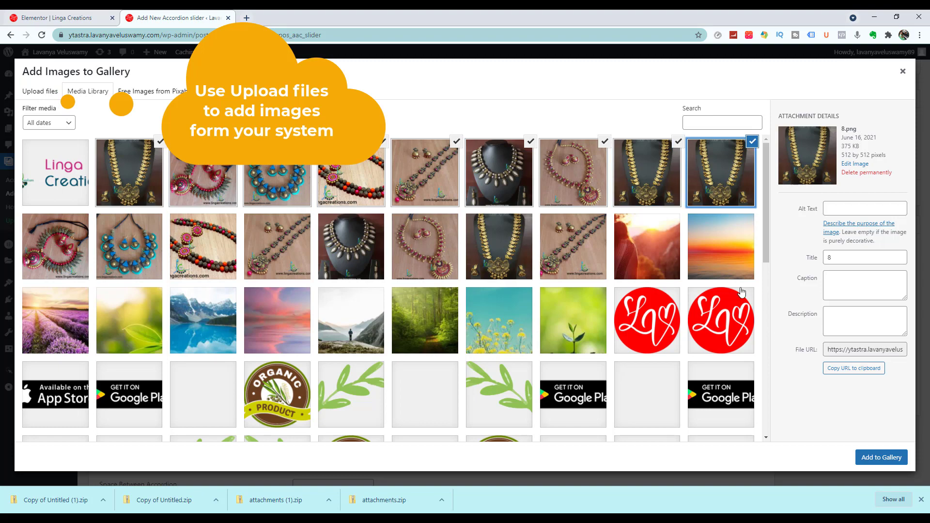
{"action": "left_click", "coordinate": [734, 195]}
{"action": "left_click", "coordinate": [675, 189]}
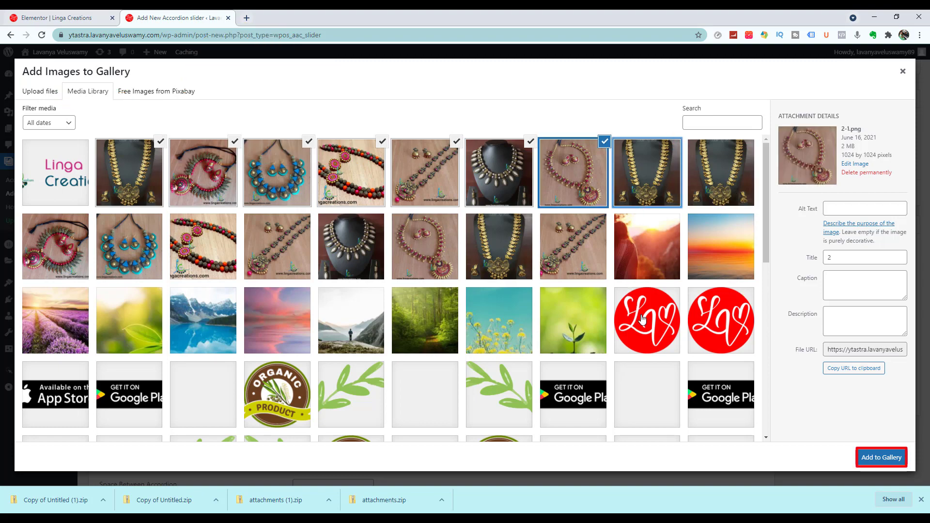
{"action": "left_click", "coordinate": [867, 462]}
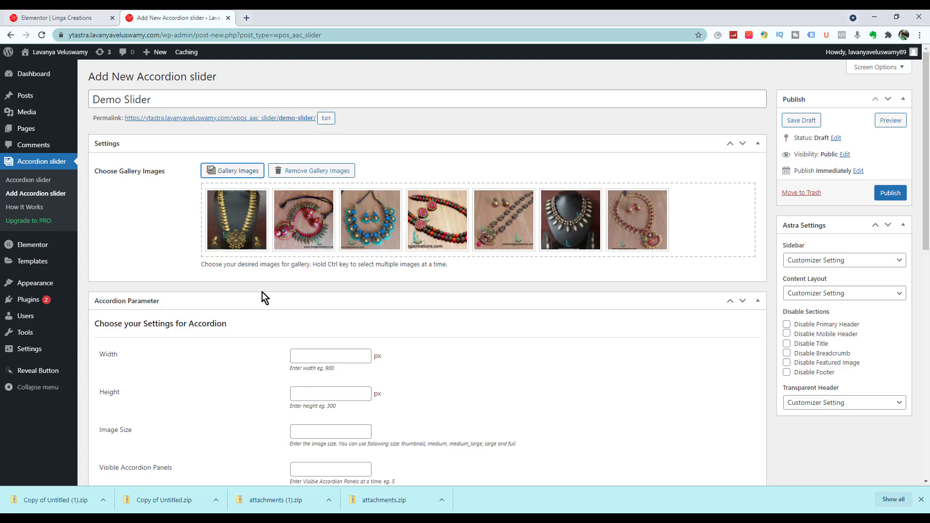
Step: Set the accordion's width to 900 px and its height to 512 px
{"action": "scroll", "coordinate": [263, 292], "scroll_direction": "down", "scroll_amount": 2}
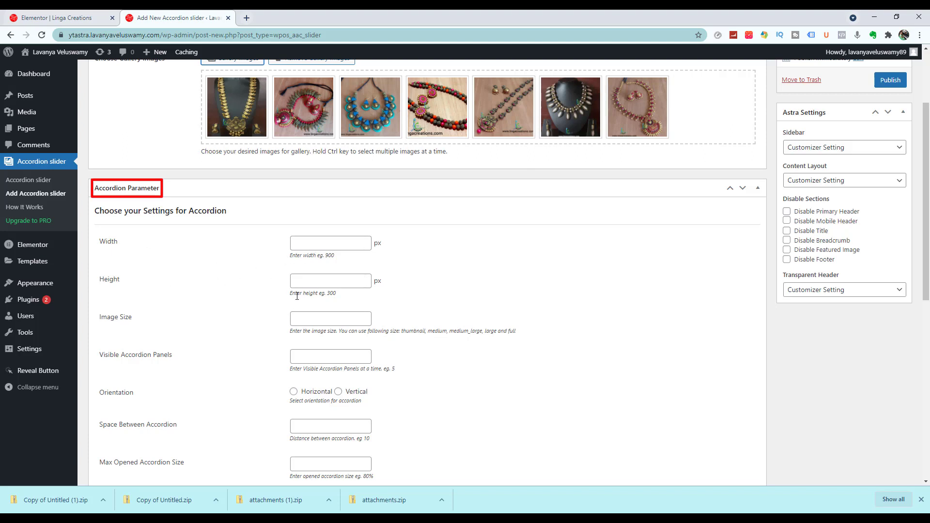
{"action": "left_click", "coordinate": [325, 245]}
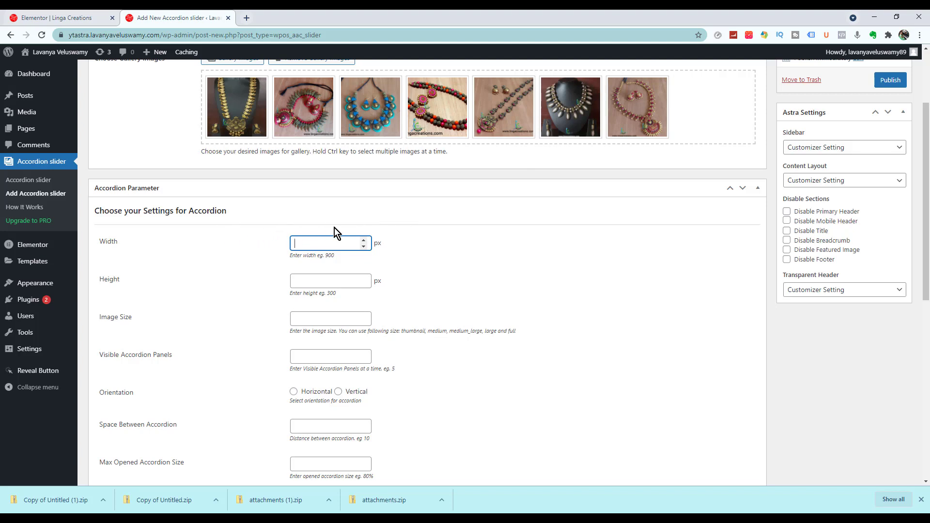
{"action": "type", "text": "900"}
{"action": "key", "text": "Tab"}
{"action": "type", "text": "512"}
{"action": "key", "text": "Tab"}
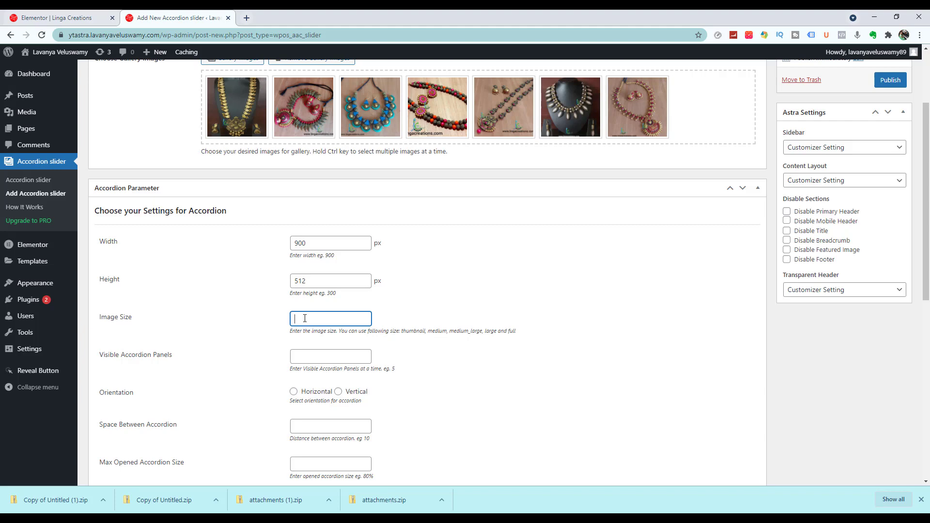
Step: Configure the accordion with 10 visible panels, horizontal orientation and a space of 1 between panels
{"action": "scroll", "coordinate": [149, 322], "scroll_direction": "down", "scroll_amount": 2}
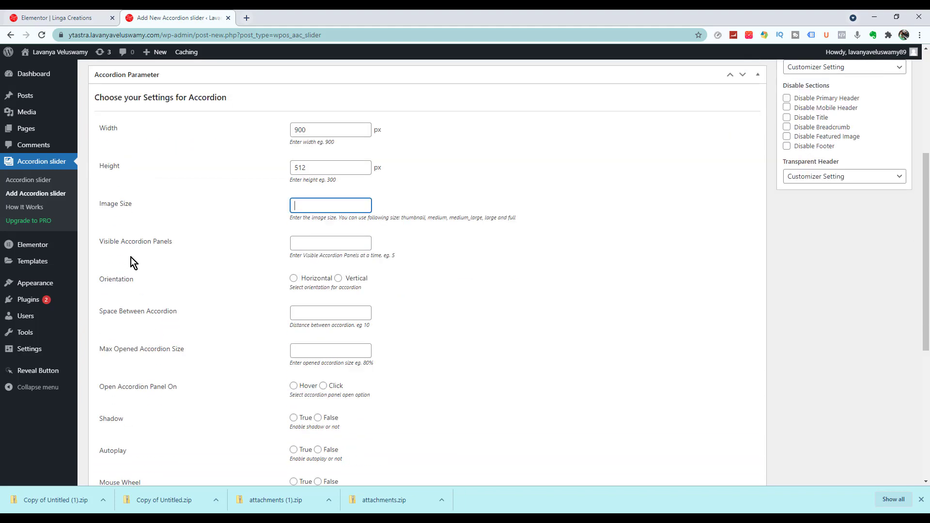
{"action": "left_click", "coordinate": [338, 245]}
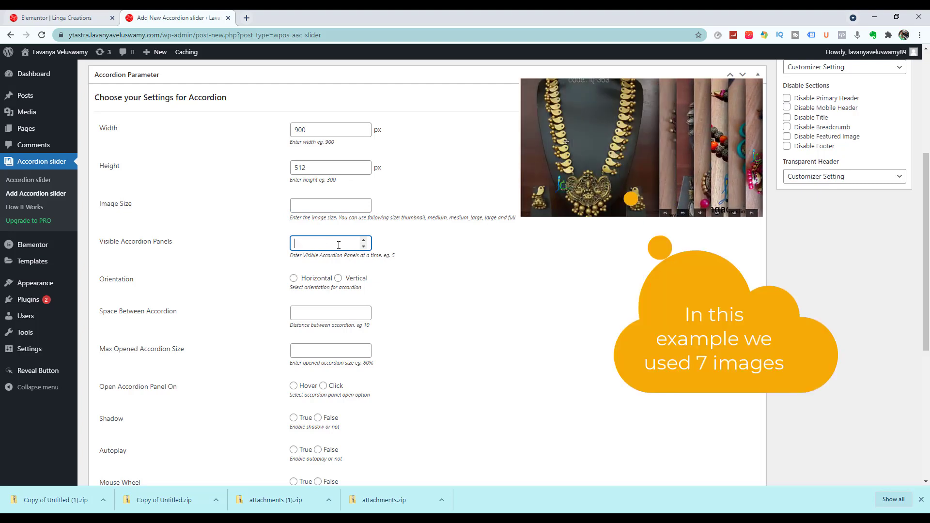
{"action": "type", "text": "10"}
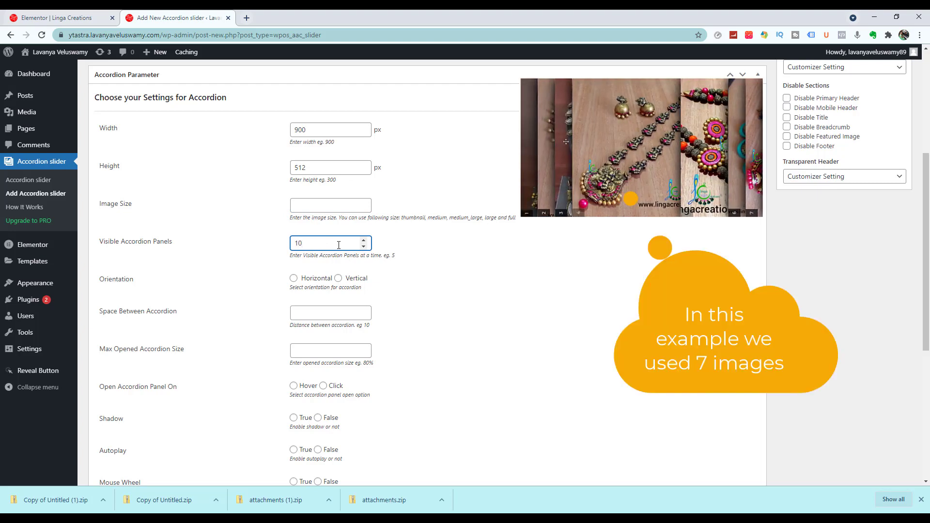
{"action": "left_click", "coordinate": [293, 279]}
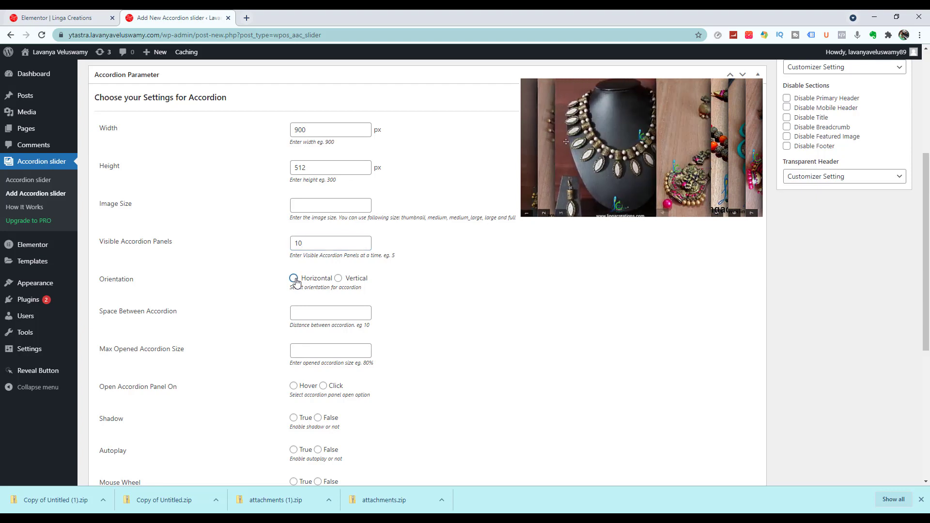
{"action": "left_click", "coordinate": [313, 314]}
{"action": "type", "text": "1"}
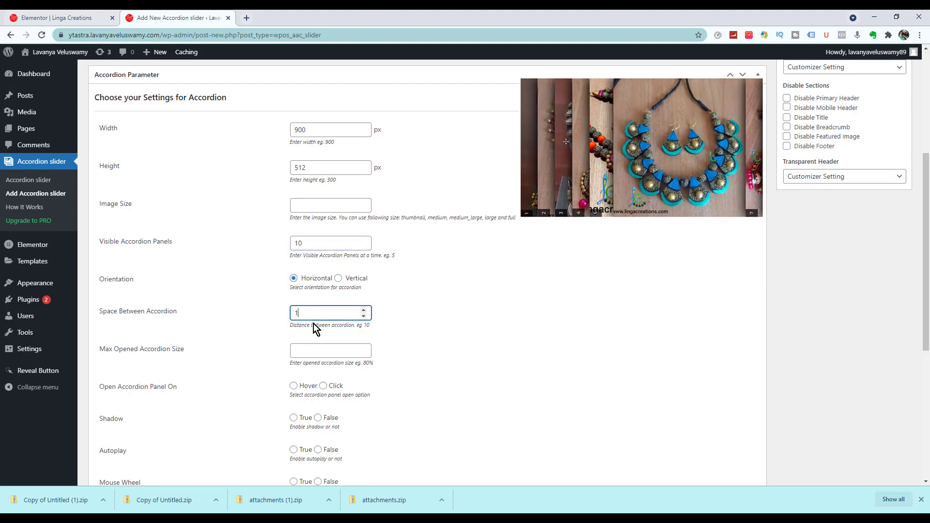
Step: Set the maximum opened accordion size to 80% and make the panels open on hover
{"action": "left_click", "coordinate": [315, 350]}
{"action": "scroll", "coordinate": [143, 274], "scroll_direction": "down", "scroll_amount": 2}
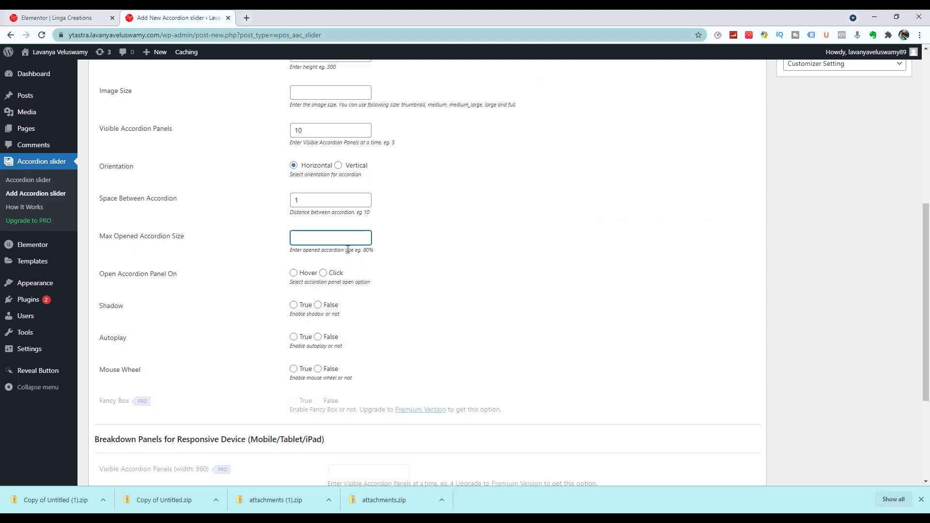
{"action": "type", "text": "80%"}
{"action": "left_click", "coordinate": [293, 272]}
Step: Enable the shadow, autoplay and mouse wheel options for the accordion
{"action": "left_click", "coordinate": [293, 305]}
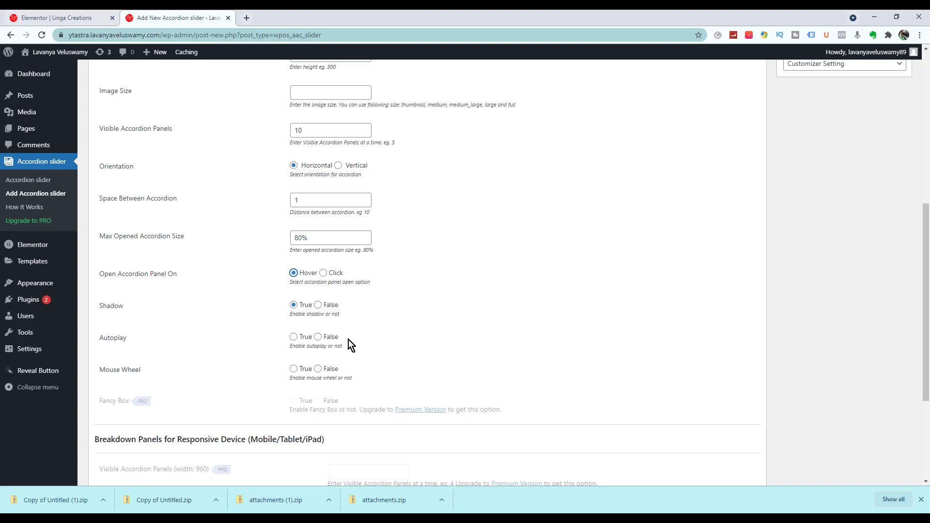
{"action": "left_click", "coordinate": [294, 336]}
{"action": "left_click", "coordinate": [294, 369]}
Step: Publish Demo Slider and select its shortcode [aas_slider id="4433"] in the list of accordion sliders
{"action": "scroll", "coordinate": [319, 310], "scroll_direction": "down", "scroll_amount": 4}
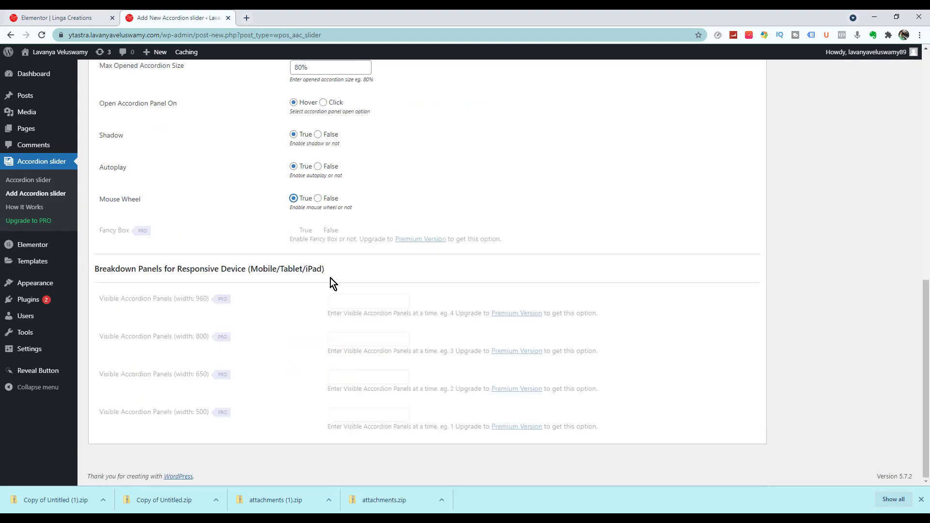
{"action": "scroll", "coordinate": [292, 221], "scroll_direction": "up", "scroll_amount": 15}
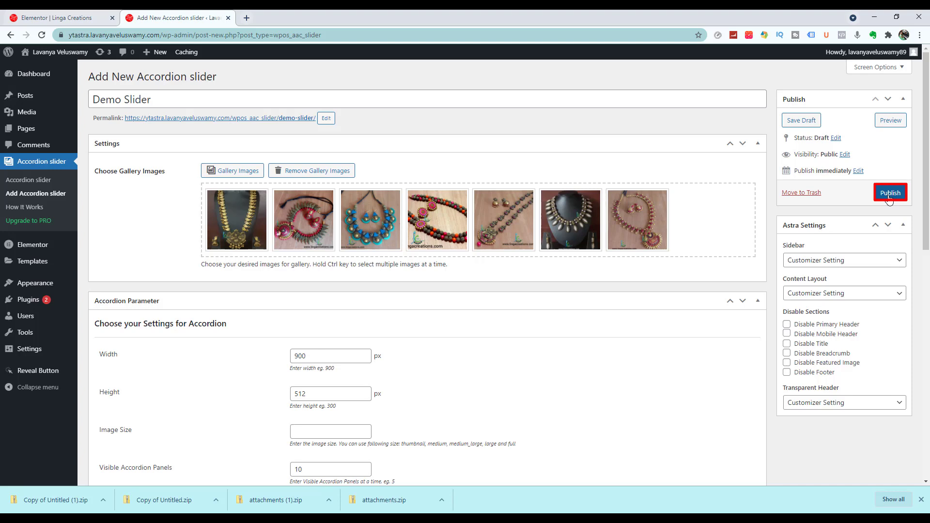
{"action": "left_click", "coordinate": [889, 194]}
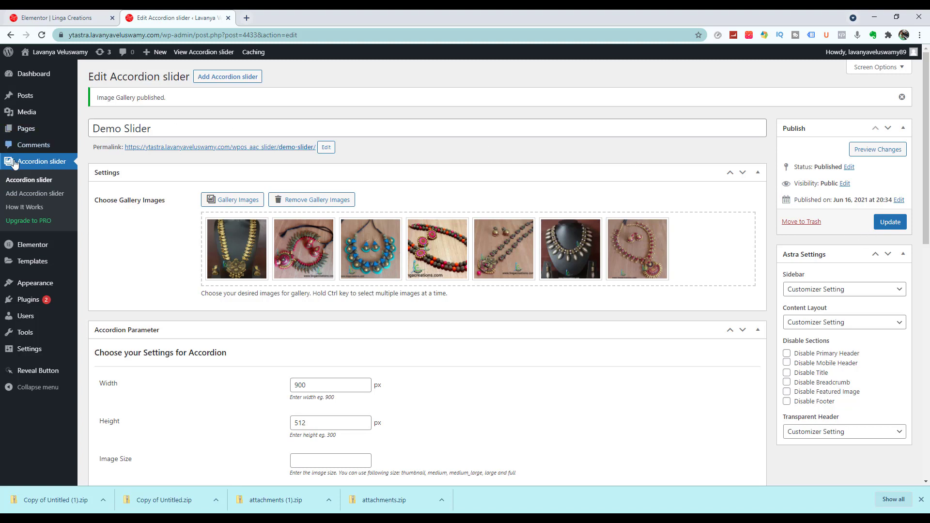
{"action": "left_click", "coordinate": [26, 184]}
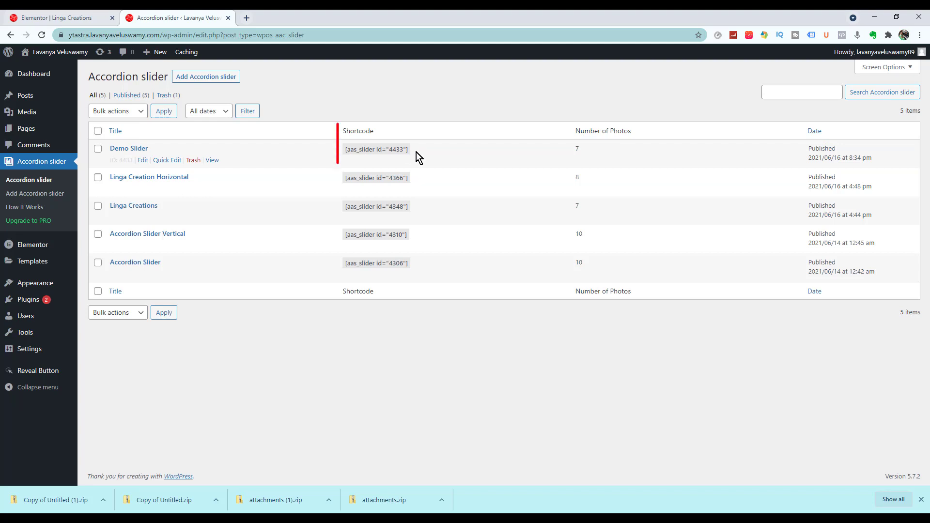
{"action": "left_click_drag", "start_coordinate": [408, 152], "coordinate": [337, 157]}
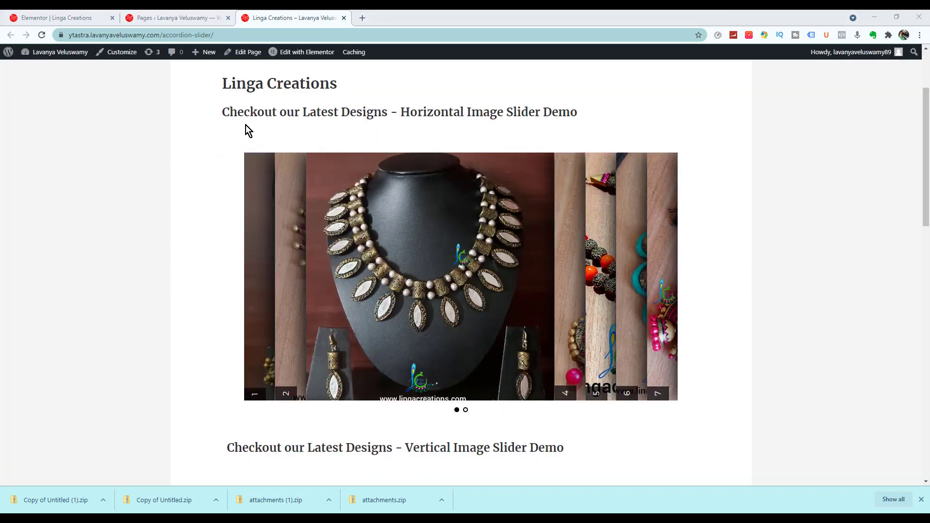
Step: Look over the horizontal and vertical image slider demos on the published Linga Creations page
{"action": "scroll", "coordinate": [245, 125], "scroll_direction": "down", "scroll_amount": 14}
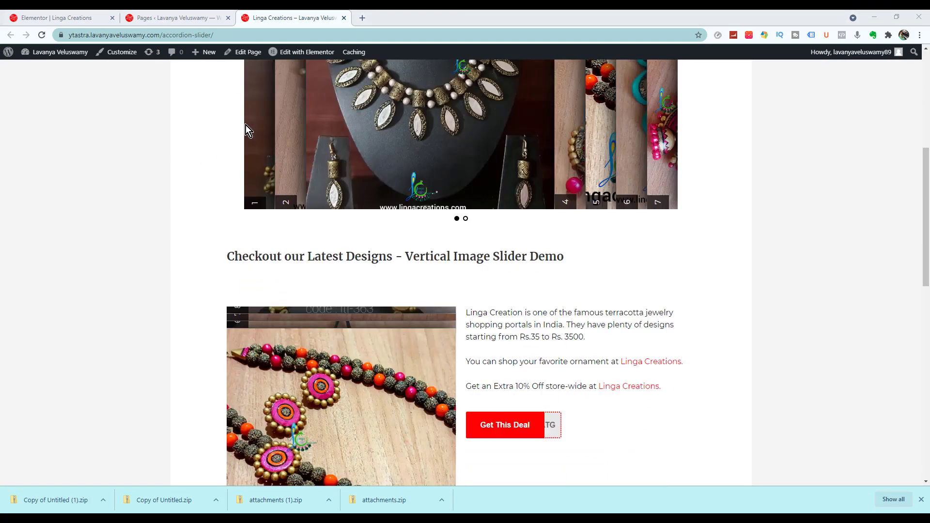
{"action": "scroll", "coordinate": [245, 125], "scroll_direction": "up", "scroll_amount": 12}
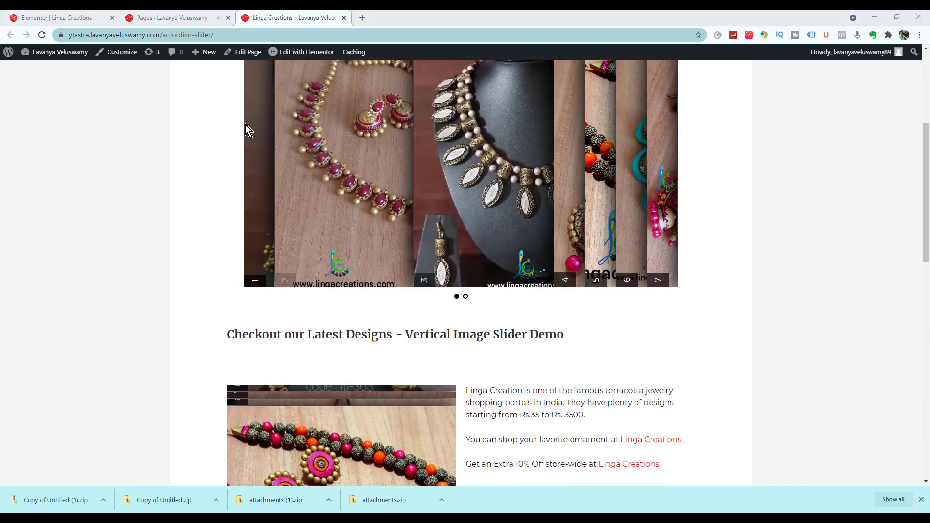
Step: Add a new WordPress page titled "Linga Creation slider demo"
{"action": "left_click", "coordinate": [172, 18]}
{"action": "left_click", "coordinate": [30, 131]}
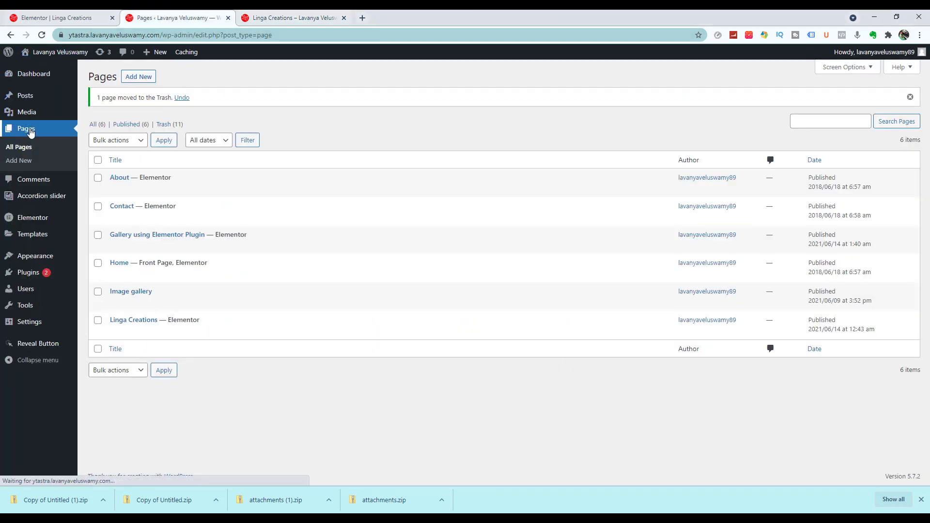
{"action": "left_click", "coordinate": [135, 81]}
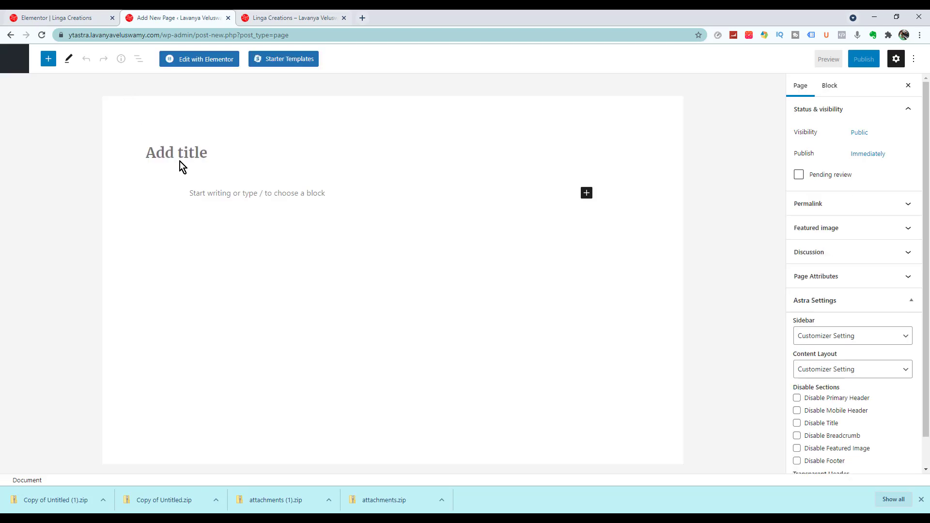
{"action": "left_click", "coordinate": [179, 162]}
{"action": "type", "text": "Linga Creation slider demo"}
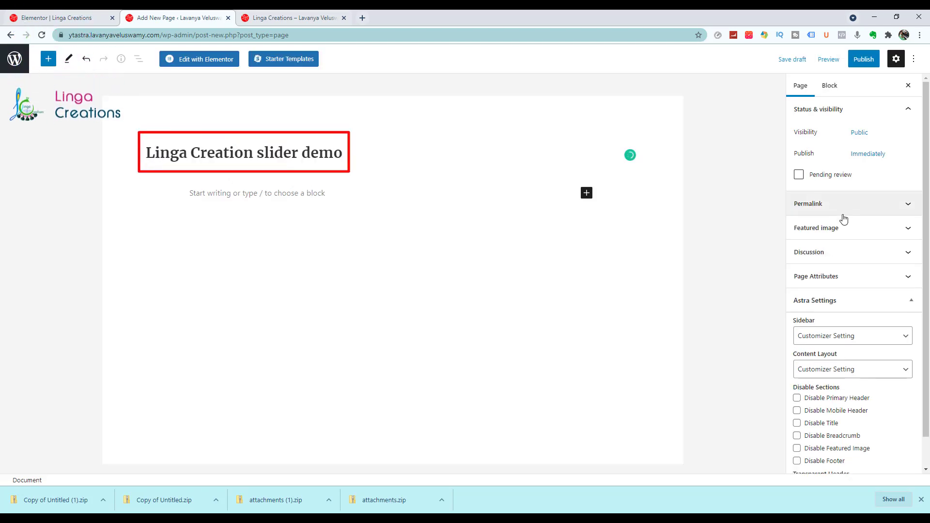
Step: Set the new page's Astra sidebar option to No Sidebar
{"action": "scroll", "coordinate": [842, 228], "scroll_direction": "down", "scroll_amount": 1}
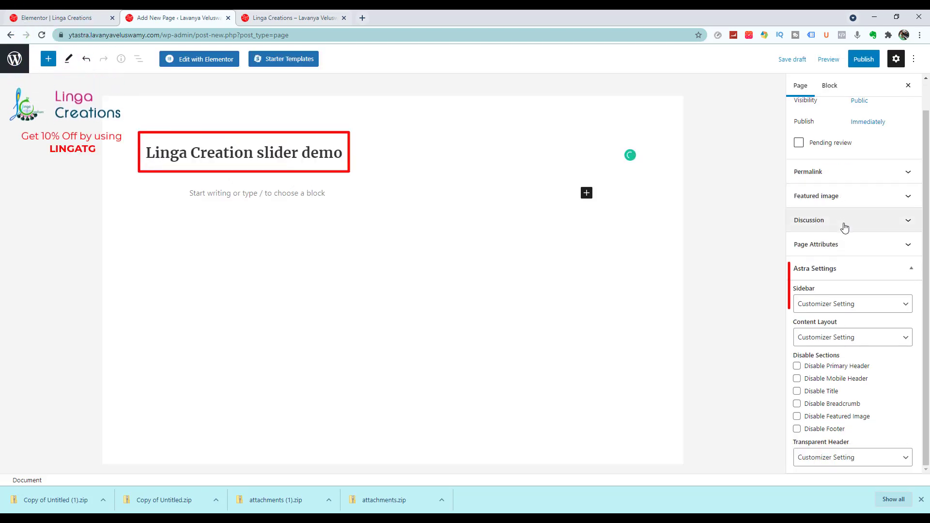
{"action": "left_click", "coordinate": [824, 304]}
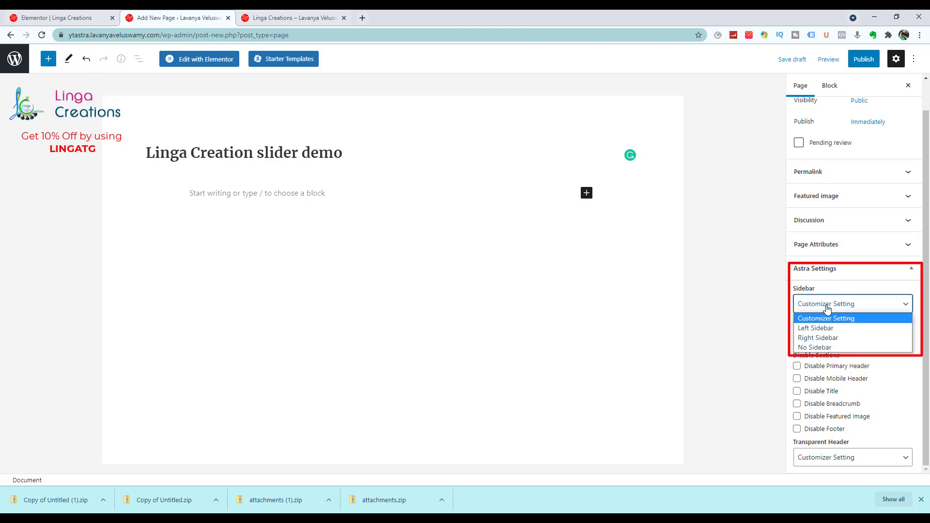
{"action": "left_click", "coordinate": [819, 347]}
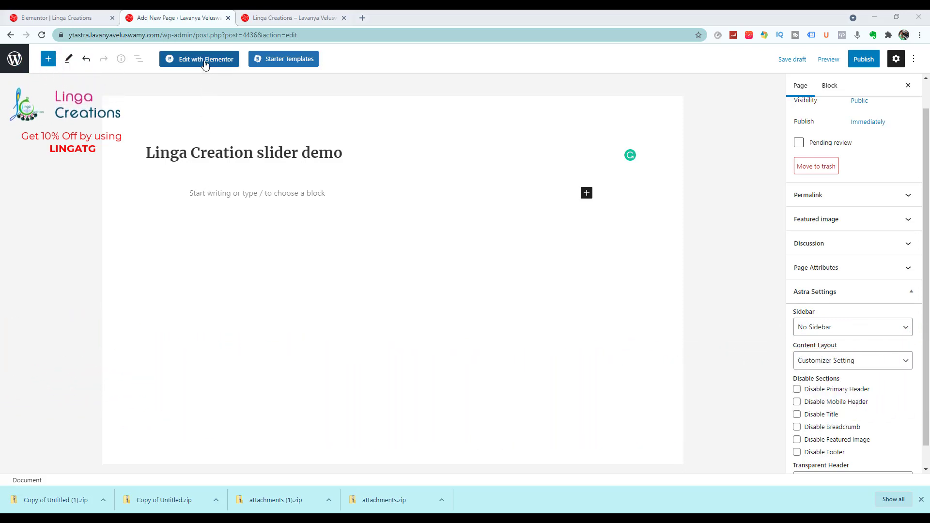
Step: Open the page in the Elementor editor and add a single-column section
{"action": "left_click", "coordinate": [205, 61]}
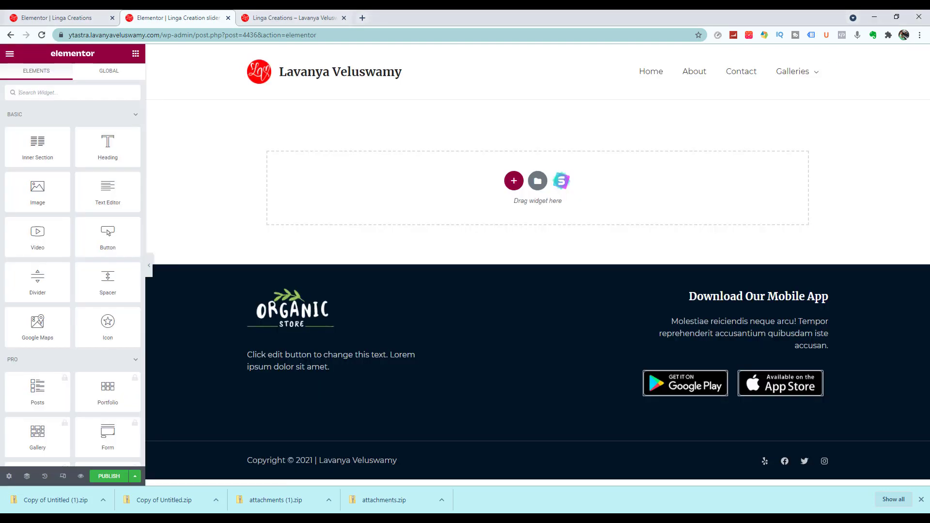
{"action": "left_click", "coordinate": [517, 188]}
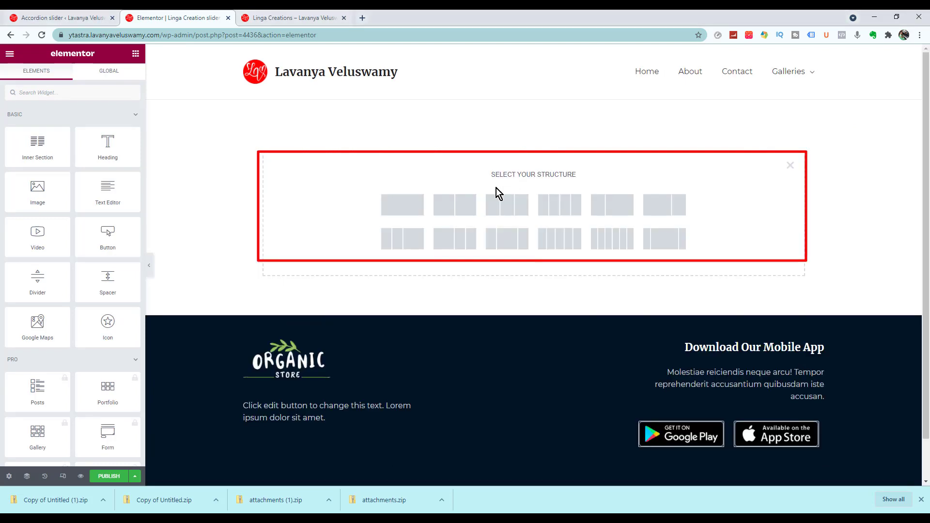
{"action": "left_click", "coordinate": [402, 205]}
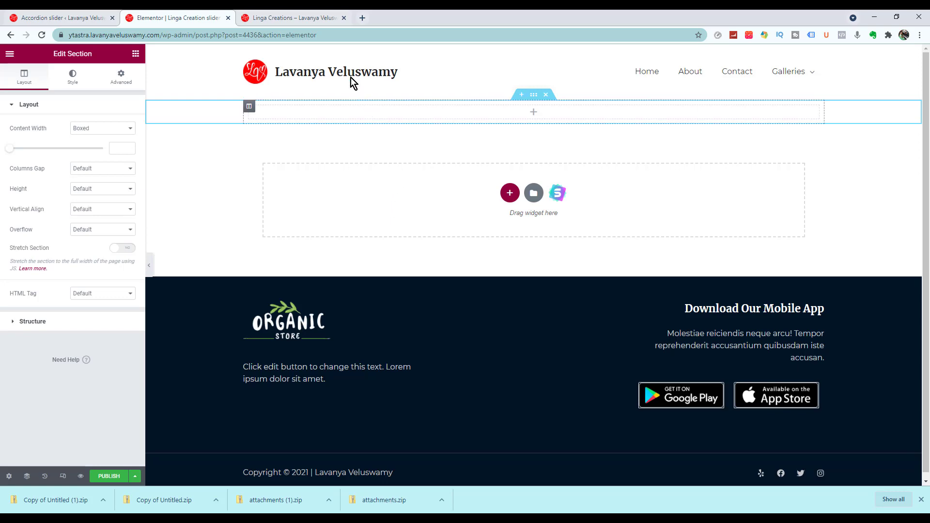
Step: Copy the heading text "Checkout our Latest Designs - Horizontal Image Slider Demo" from the published Linga Creations page and return to the Elementor editor
{"action": "left_click", "coordinate": [295, 17]}
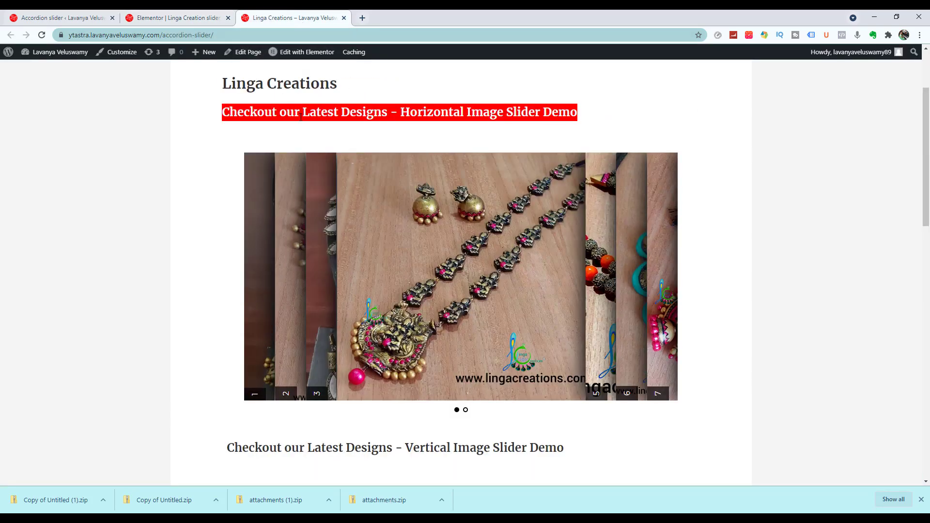
{"action": "right_click", "coordinate": [316, 125]}
{"action": "key", "text": "Escape"}
{"action": "left_click", "coordinate": [179, 20]}
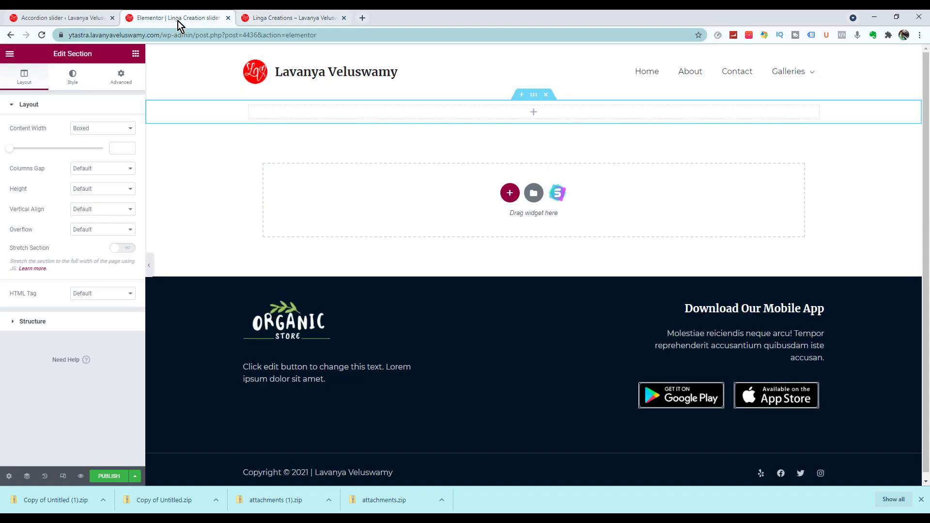
Step: Place a Heading widget in the empty section with the text "Checkout our Latest Designs - Horizontal Image Slider Demo"
{"action": "left_click", "coordinate": [536, 115]}
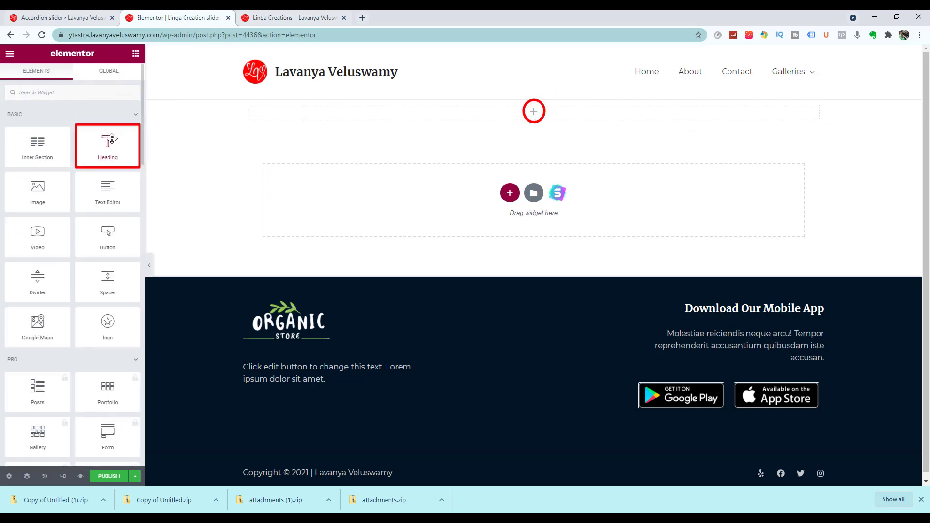
{"action": "left_click_drag", "start_coordinate": [110, 144], "coordinate": [345, 112]}
{"action": "triple_click", "coordinate": [344, 111]}
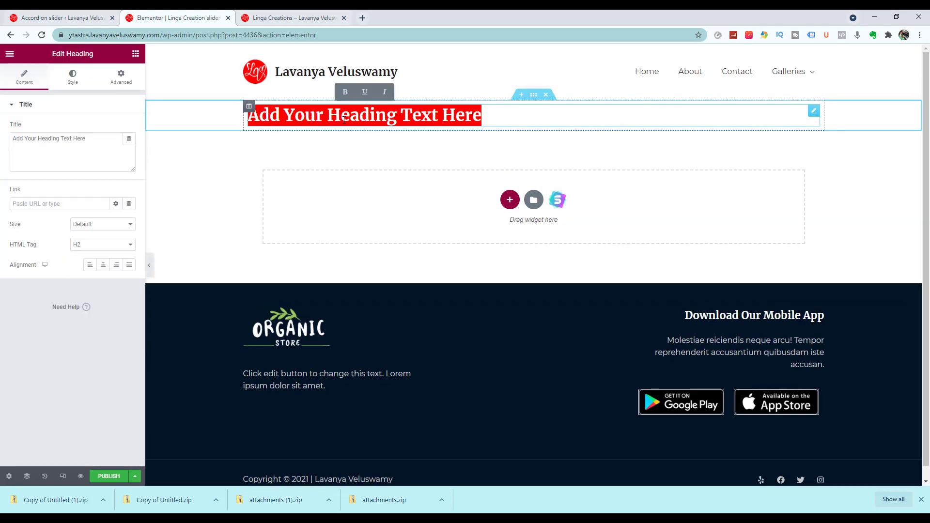
{"action": "type", "text": "Checkout our Latest Designs - Horizontal Image Slider Demo"}
{"action": "key", "text": "ctrl+Tab"}
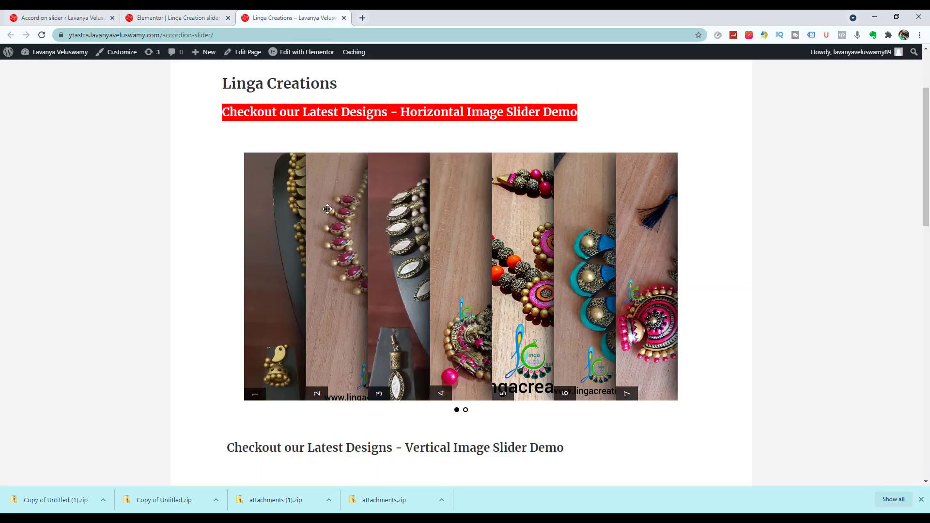
{"action": "left_click", "coordinate": [196, 17]}
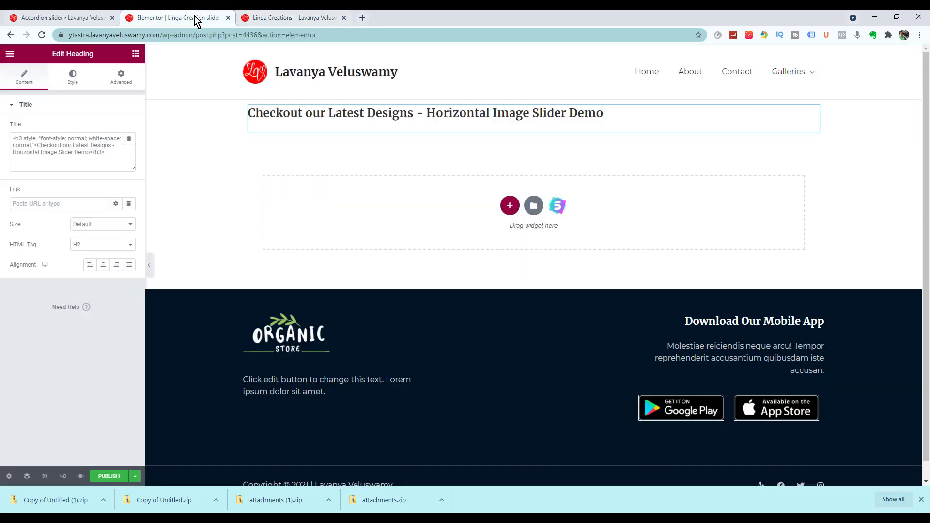
Step: Add a second single-column section below the heading and place a Shortcode widget in it
{"action": "left_click", "coordinate": [508, 214]}
{"action": "left_click", "coordinate": [401, 228]}
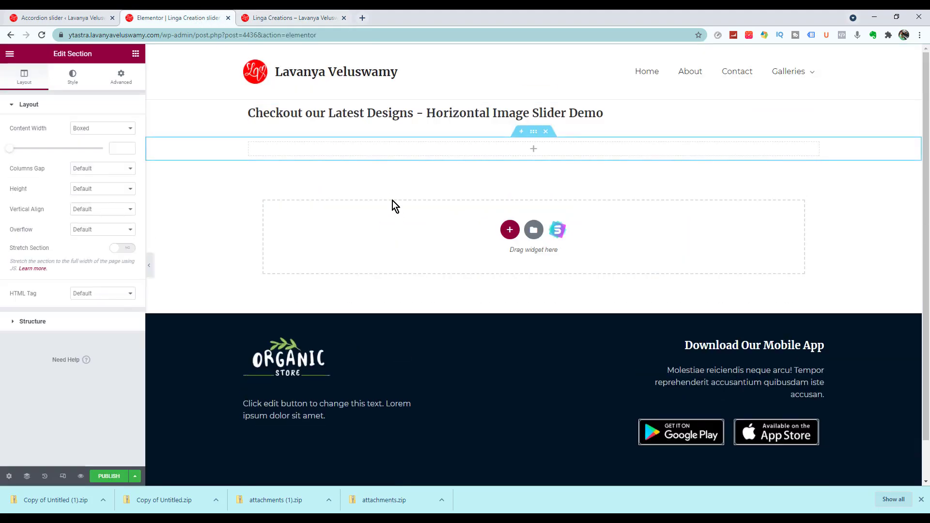
{"action": "left_click", "coordinate": [533, 154]}
{"action": "type", "text": "s"}
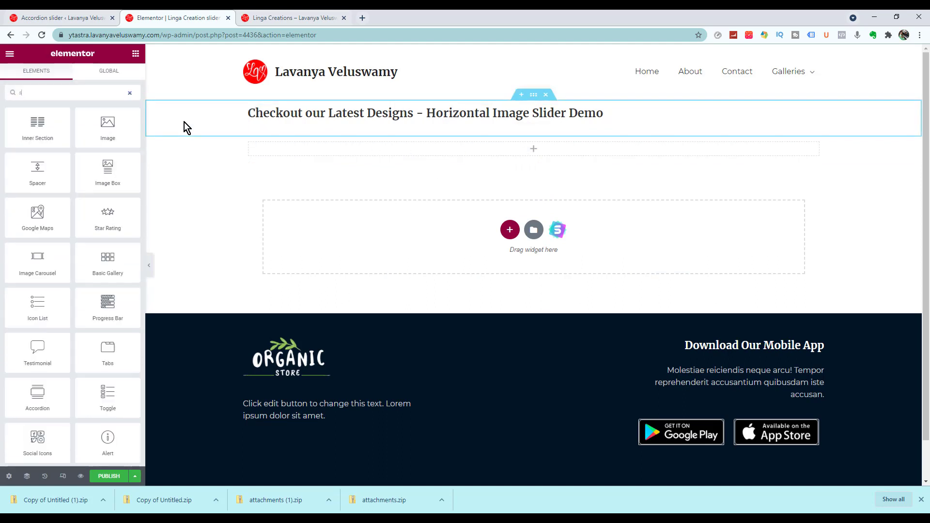
{"action": "type", "text": "hort"}
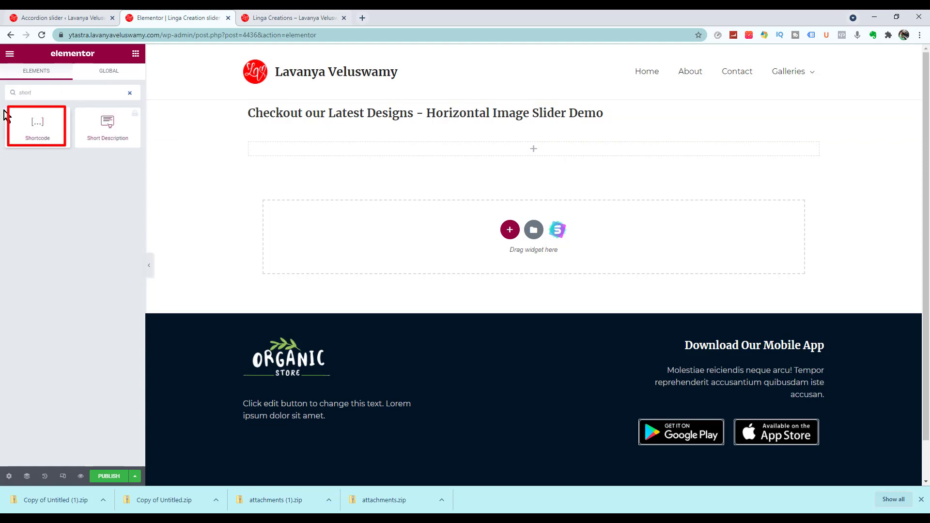
{"action": "left_click_drag", "start_coordinate": [21, 120], "coordinate": [305, 152]}
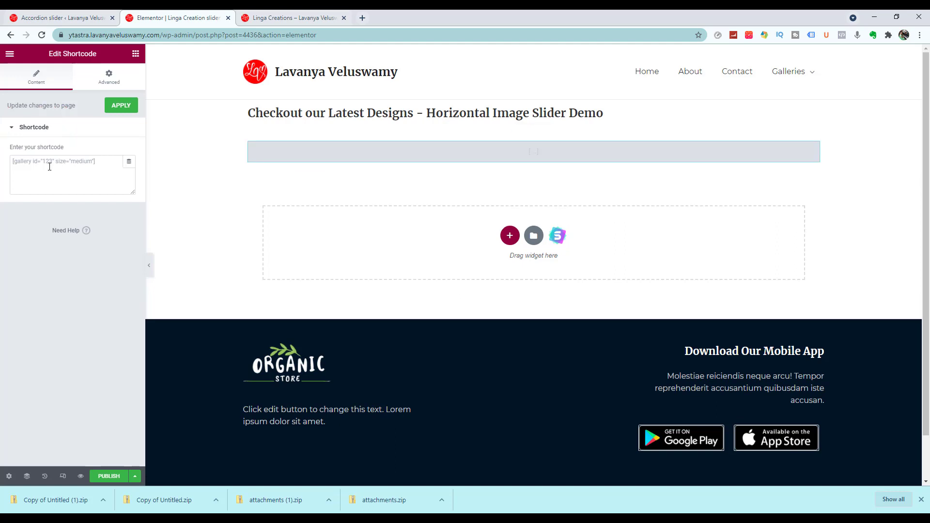
Step: Copy Demo Slider's shortcode [aas_slider id="4433"] from the accordion slider list into the Shortcode widget and apply it
{"action": "left_click", "coordinate": [79, 17]}
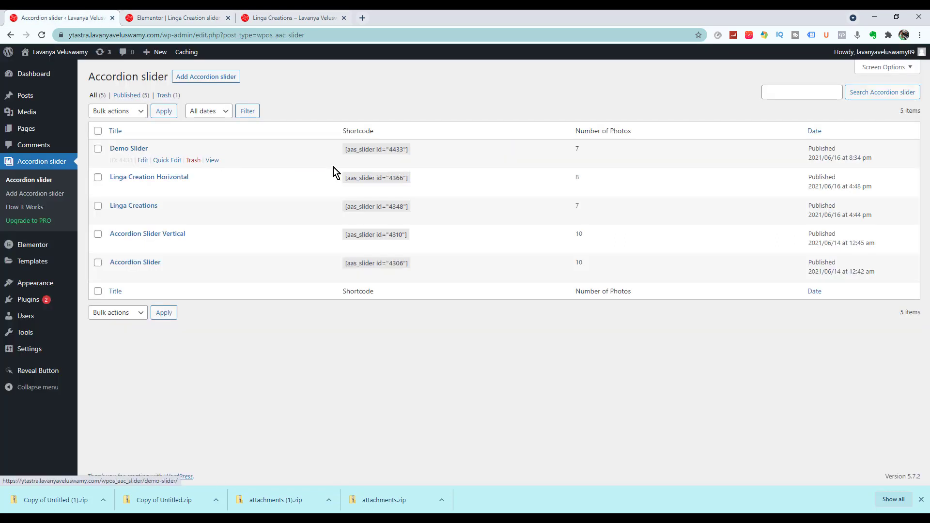
{"action": "left_click_drag", "start_coordinate": [419, 154], "coordinate": [341, 153]}
{"action": "key", "text": "ctrl+c"}
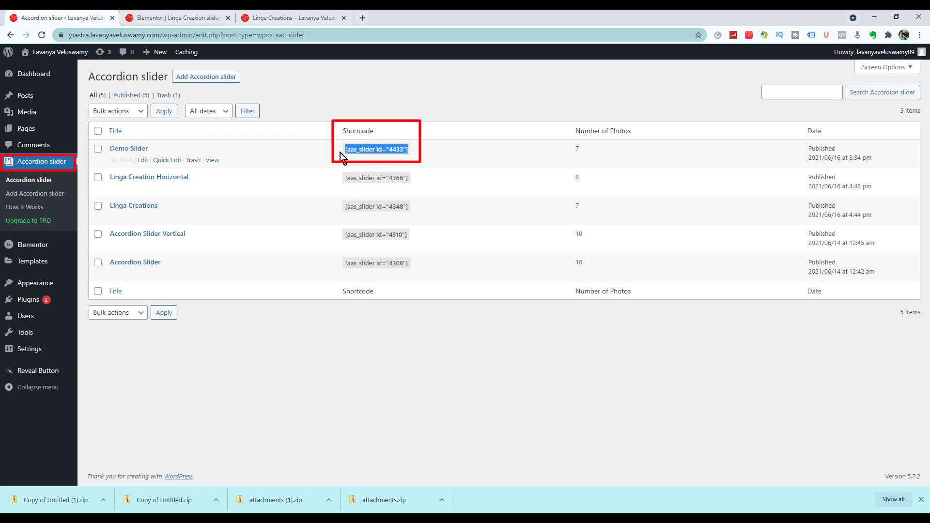
{"action": "left_click", "coordinate": [185, 12]}
{"action": "left_click", "coordinate": [71, 169]}
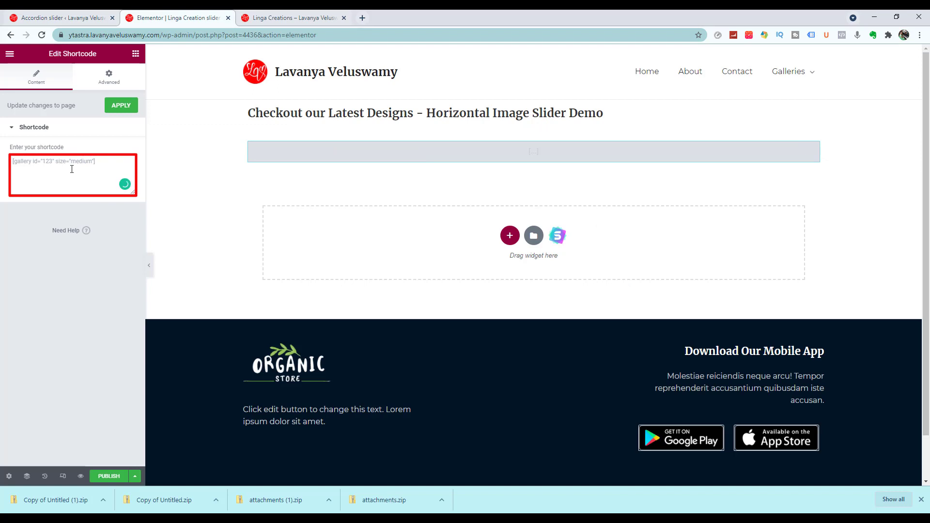
{"action": "key", "text": "ctrl+v"}
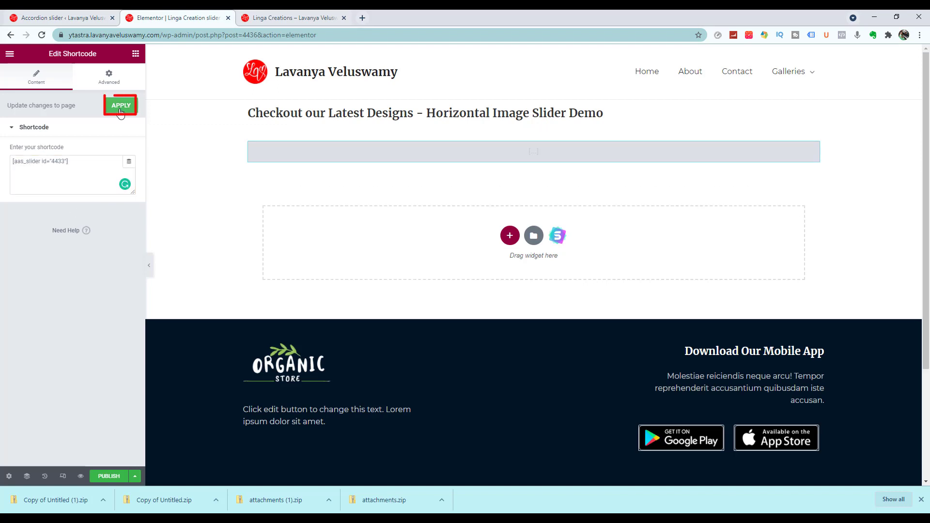
{"action": "left_click", "coordinate": [122, 107]}
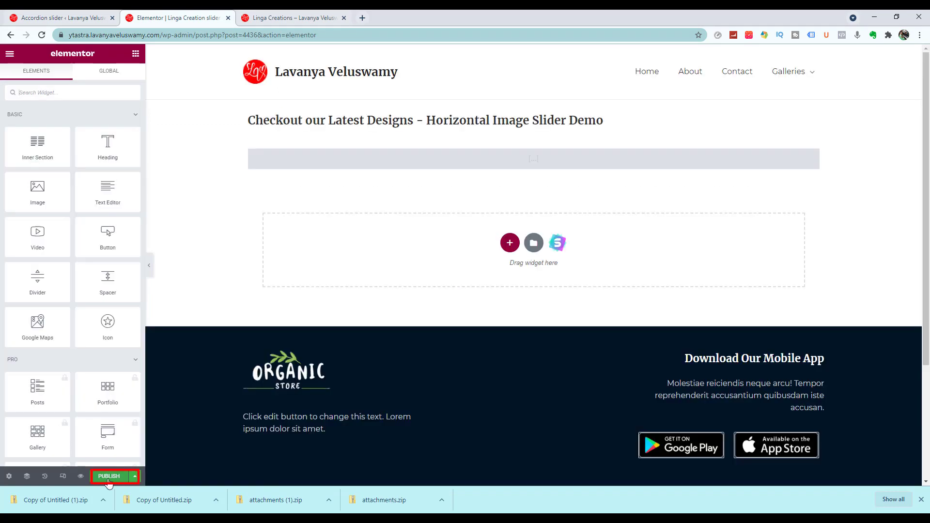
Step: Publish the page, open its live version and look at the vertical slider demo on the Linga Creations page
{"action": "left_click", "coordinate": [109, 477]}
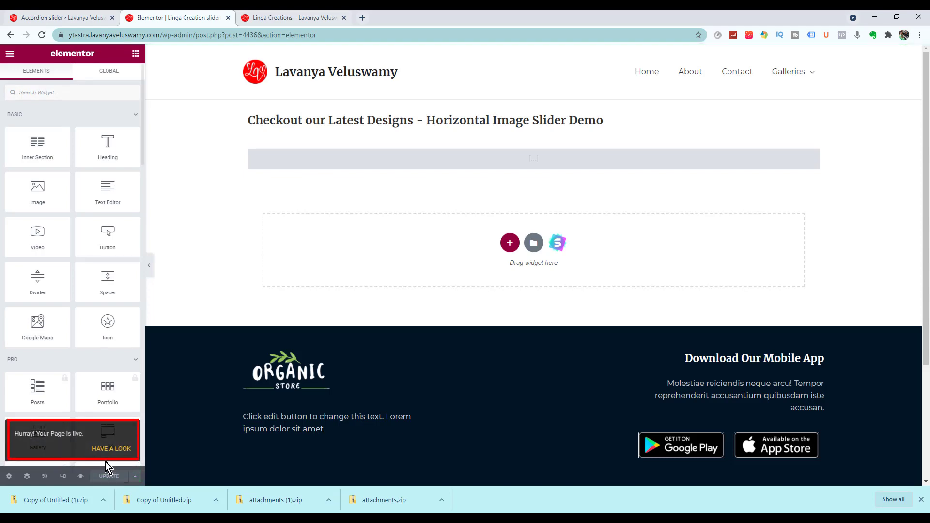
{"action": "left_click", "coordinate": [112, 449]}
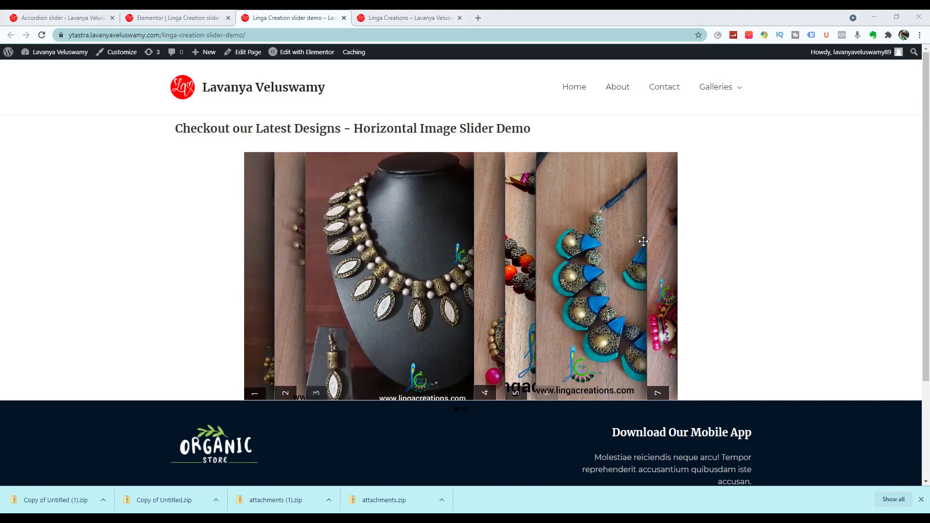
{"action": "left_click", "coordinate": [402, 19]}
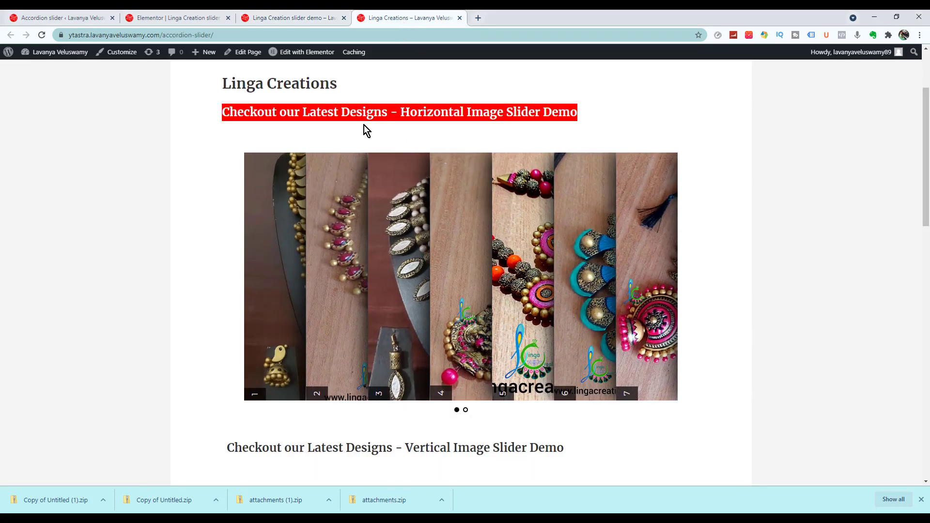
{"action": "scroll", "coordinate": [364, 125], "scroll_direction": "down", "scroll_amount": 5}
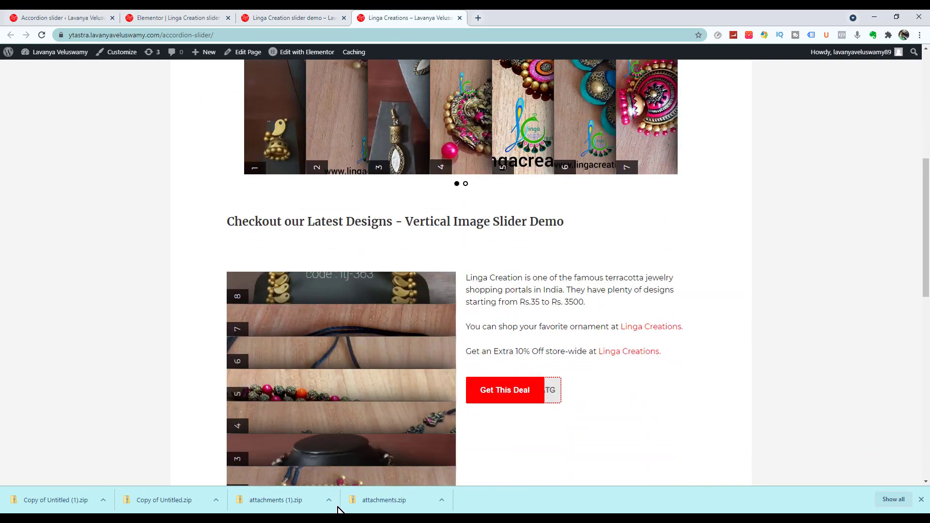
Step: Open the Linga Creations vertical accordion slider for editing, review its panel and orientation settings, and update it
{"action": "left_click", "coordinate": [58, 18]}
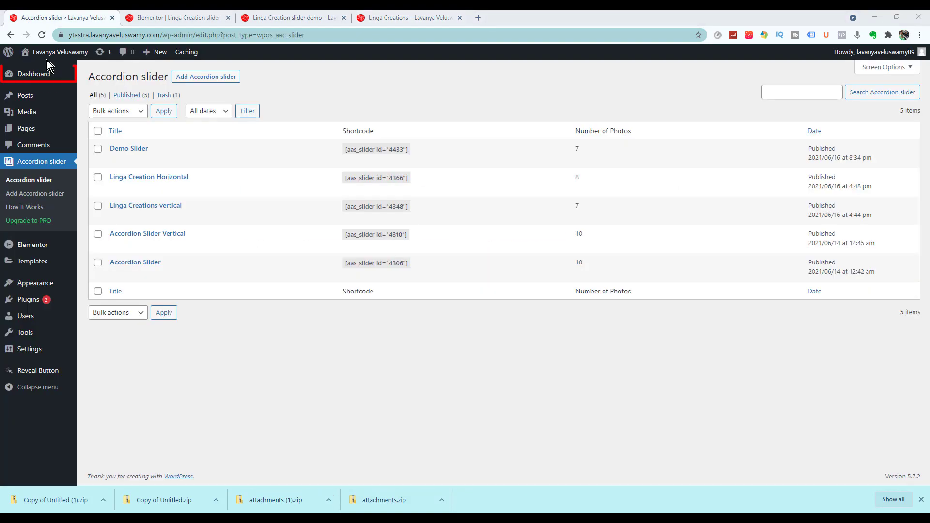
{"action": "mouse_move", "coordinate": [42, 77]}
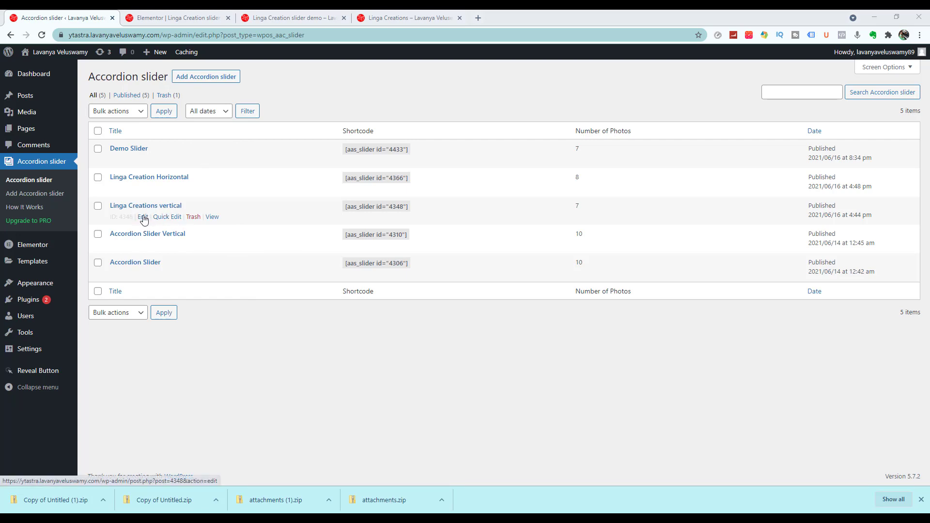
{"action": "left_click", "coordinate": [143, 218]}
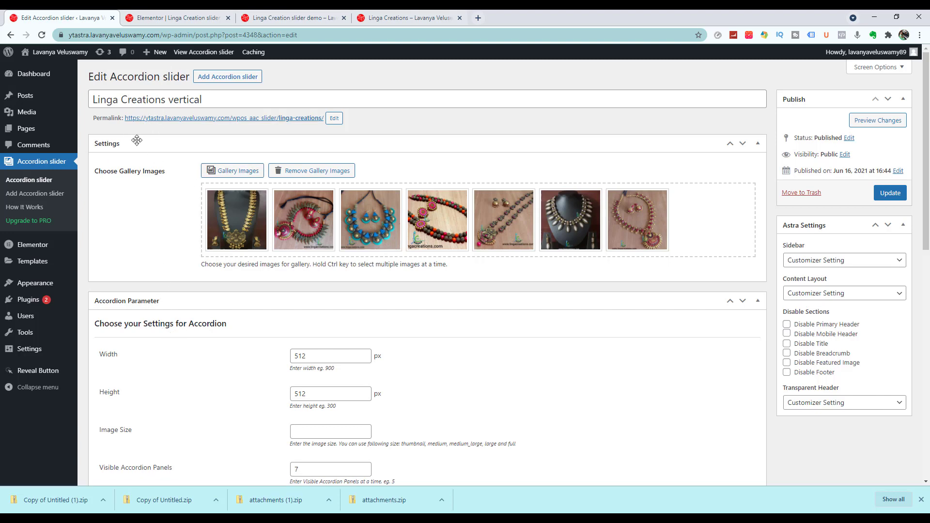
{"action": "scroll", "coordinate": [283, 339], "scroll_direction": "down", "scroll_amount": 2}
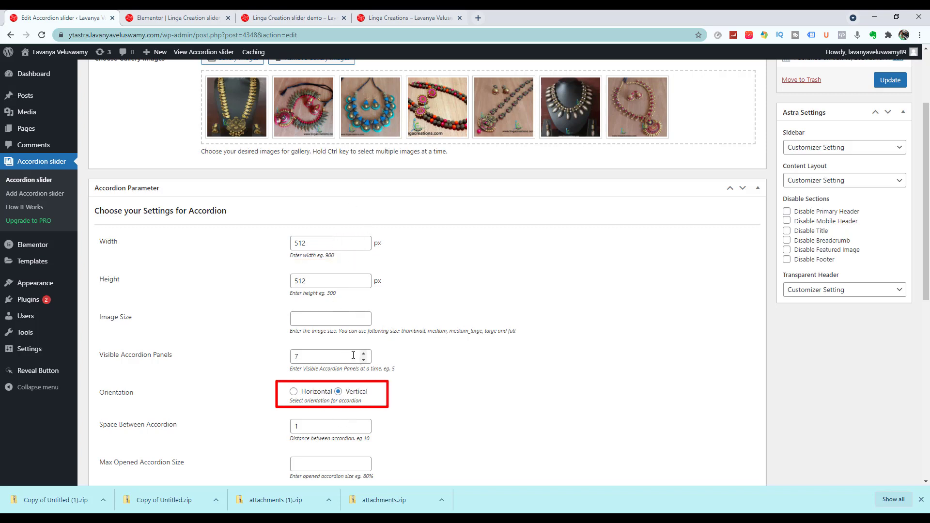
{"action": "scroll", "coordinate": [642, 331], "scroll_direction": "up", "scroll_amount": 3}
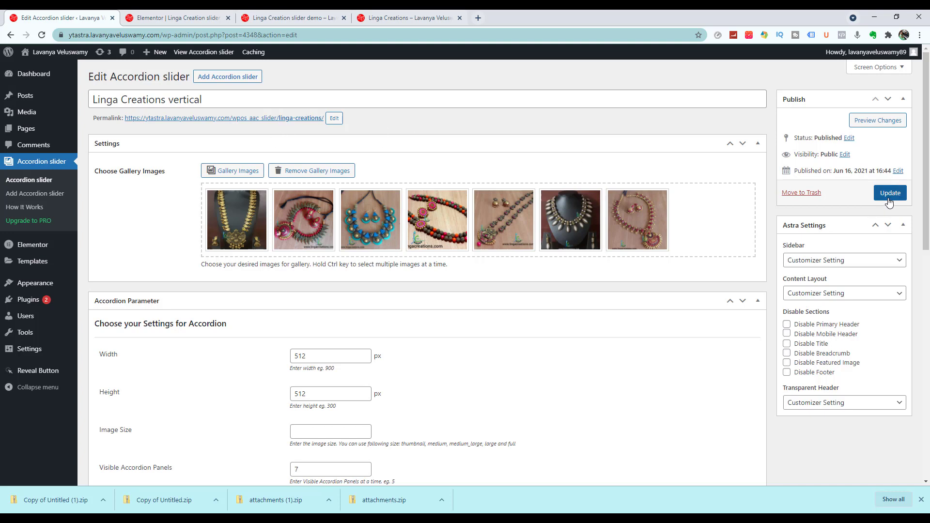
{"action": "left_click", "coordinate": [894, 196]}
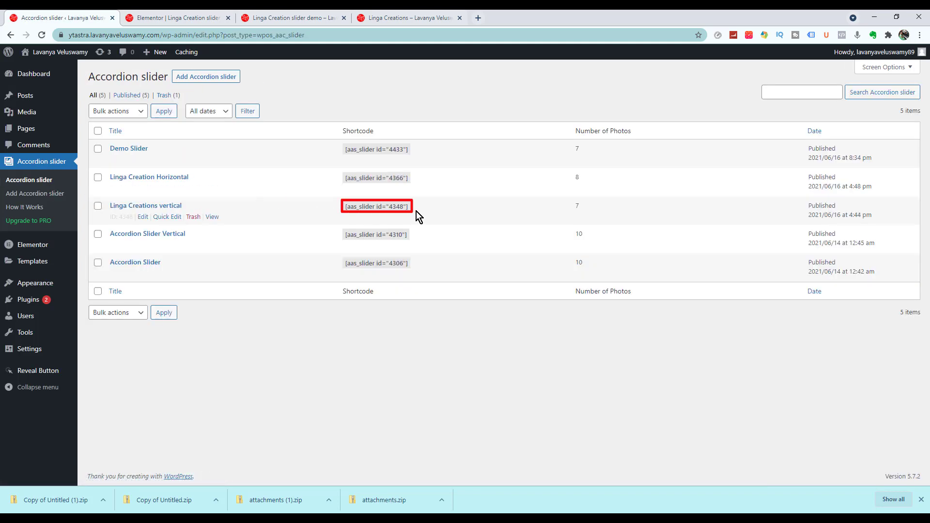
Step: Copy the Linga Creations vertical slider's shortcode [aas_slider id="4348"] and switch to the published Linga Creations page
{"action": "triple_click", "coordinate": [345, 213]}
{"action": "key", "text": "ctrl+c"}
{"action": "key", "text": "ctrl+4"}
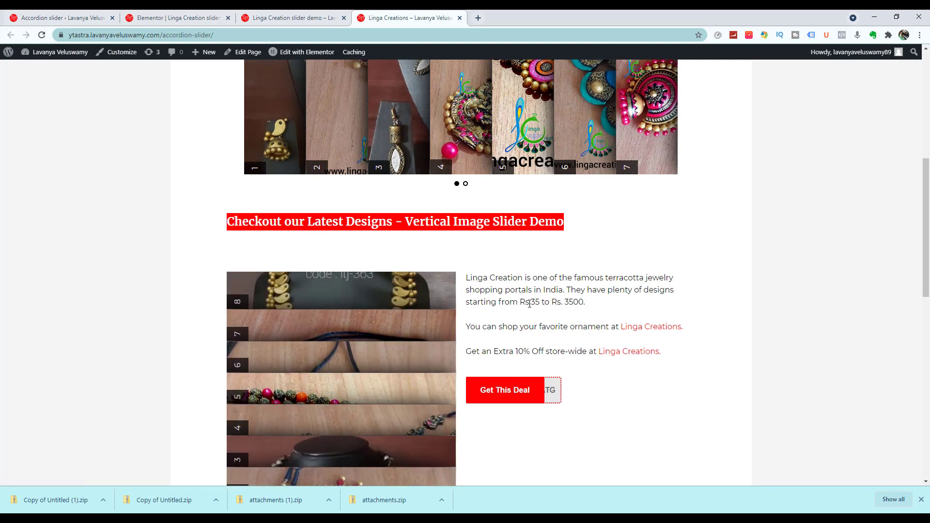
Step: In the Elementor editor, add a two-column section below the Vertical Image Slider Demo heading and place a Shortcode widget in its first column
{"action": "key", "text": "ctrl+2"}
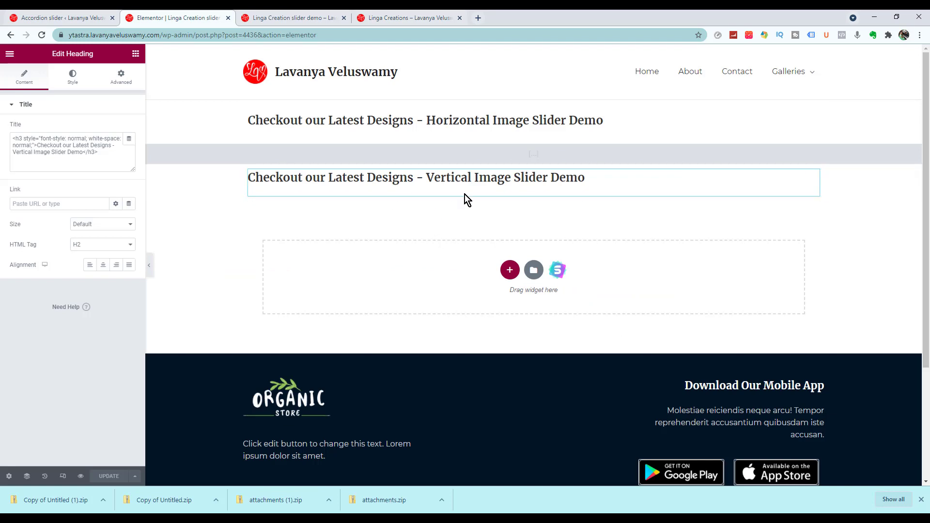
{"action": "left_click", "coordinate": [510, 273]}
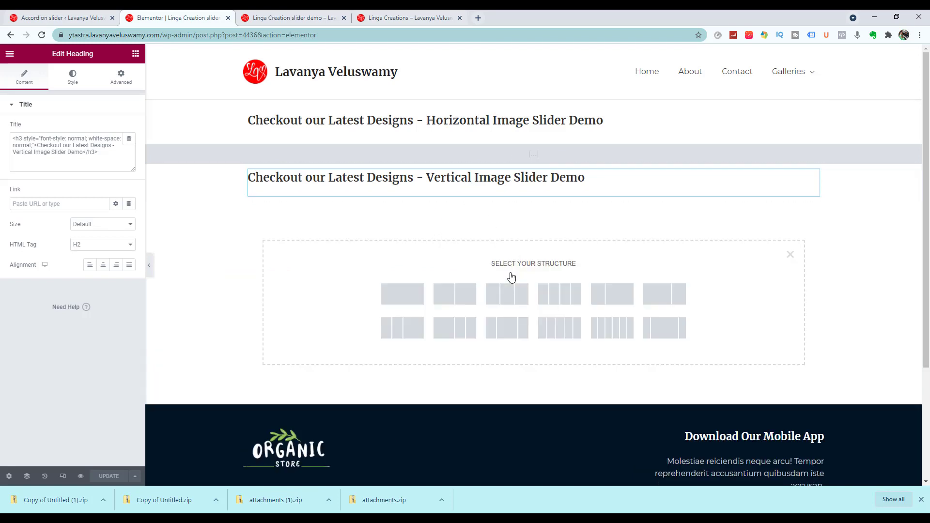
{"action": "left_click", "coordinate": [457, 295]}
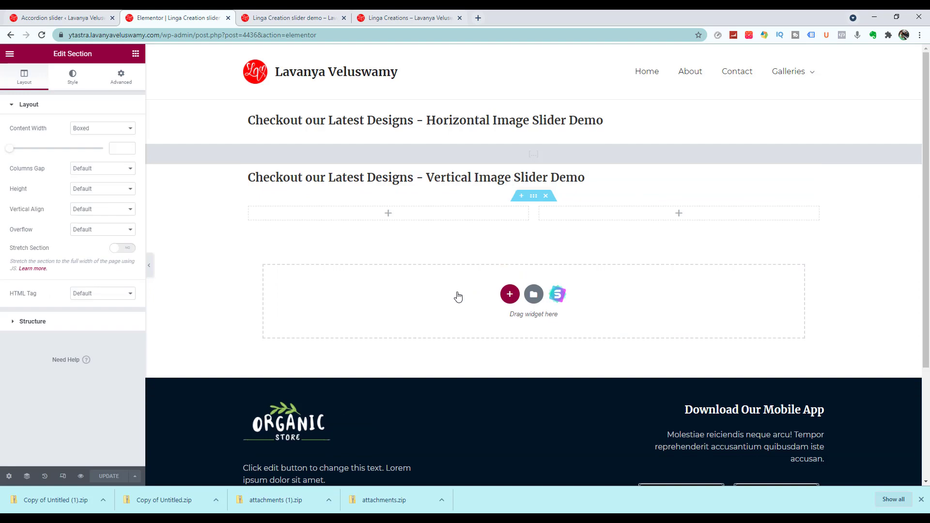
{"action": "left_click", "coordinate": [388, 216]}
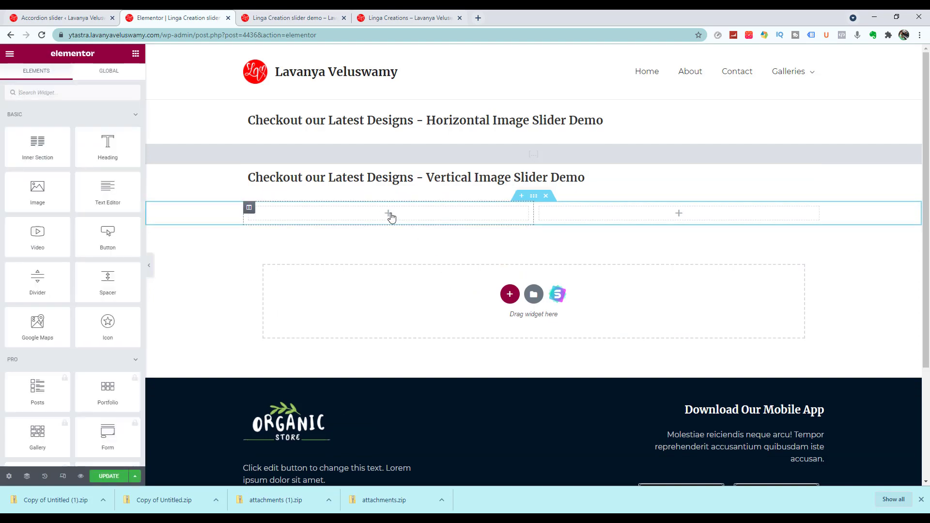
{"action": "left_click", "coordinate": [46, 93]}
{"action": "type", "text": "sho"}
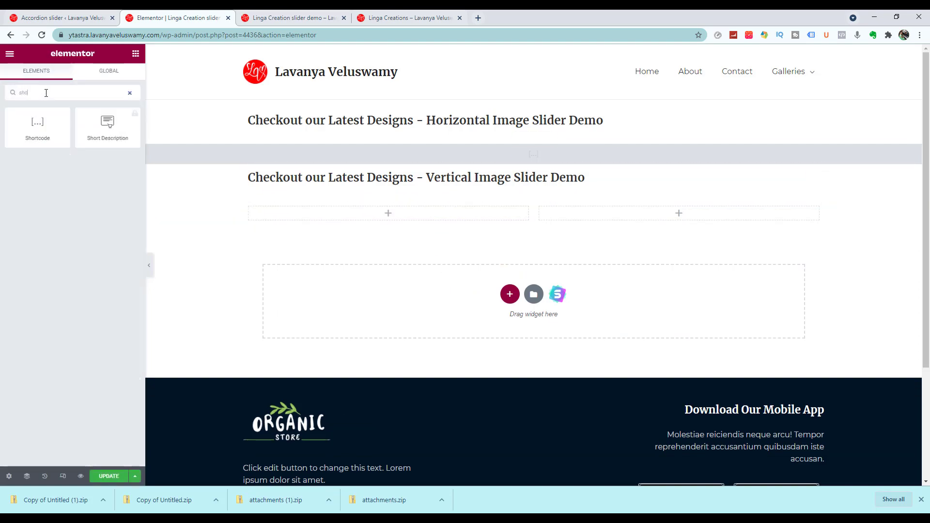
{"action": "left_click_drag", "start_coordinate": [41, 128], "coordinate": [360, 213]}
Step: Paste the copied shortcode [aas_slider id="4348"] into the new Shortcode widget, apply it and update the page
{"action": "left_click", "coordinate": [67, 168]}
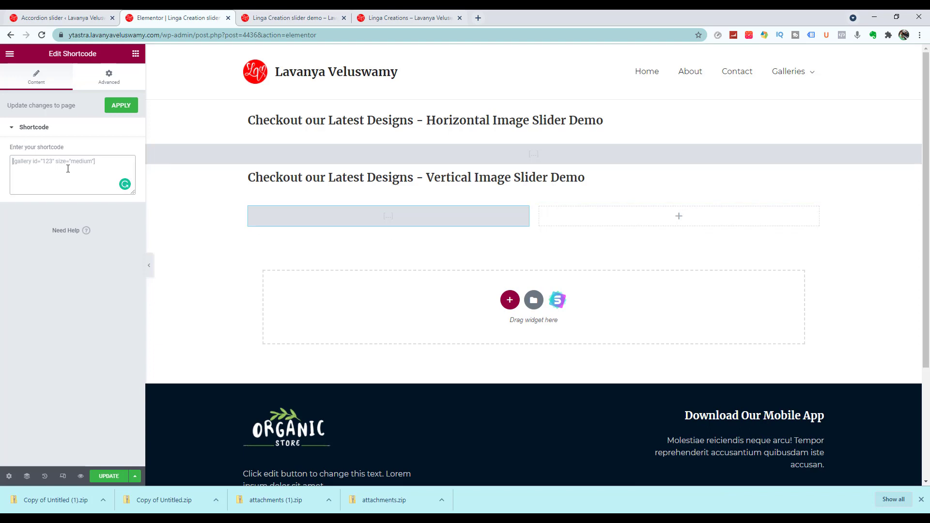
{"action": "key", "text": "ctrl+v"}
{"action": "left_click", "coordinate": [122, 108]}
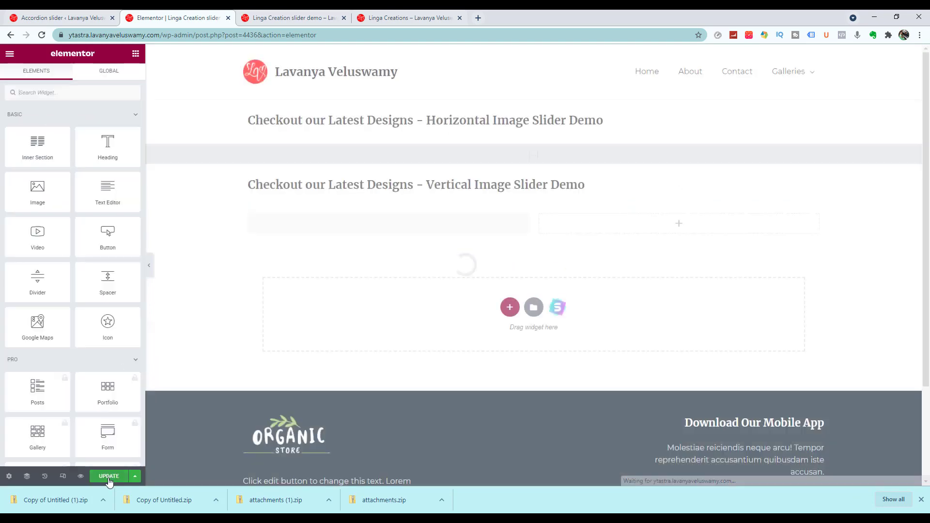
{"action": "left_click", "coordinate": [109, 478]}
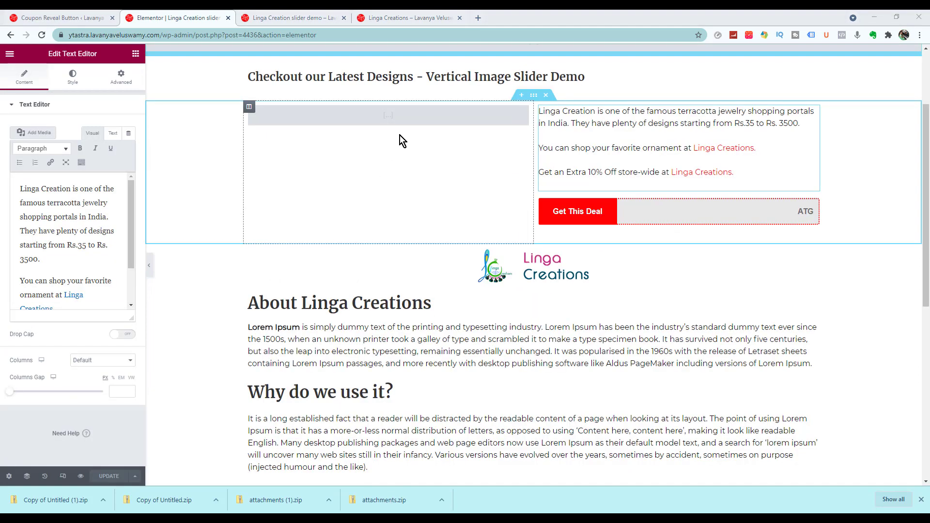
Step: Review the finished page content in Elementor and check both sliders on the live Linga Creation slider demo page
{"action": "scroll", "coordinate": [601, 322], "scroll_direction": "down", "scroll_amount": 5}
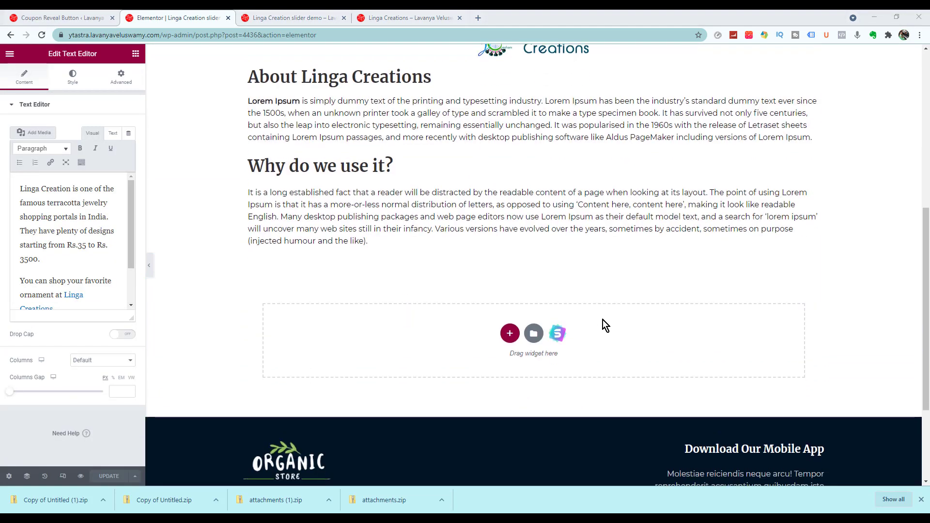
{"action": "scroll", "coordinate": [603, 320], "scroll_direction": "up", "scroll_amount": 5}
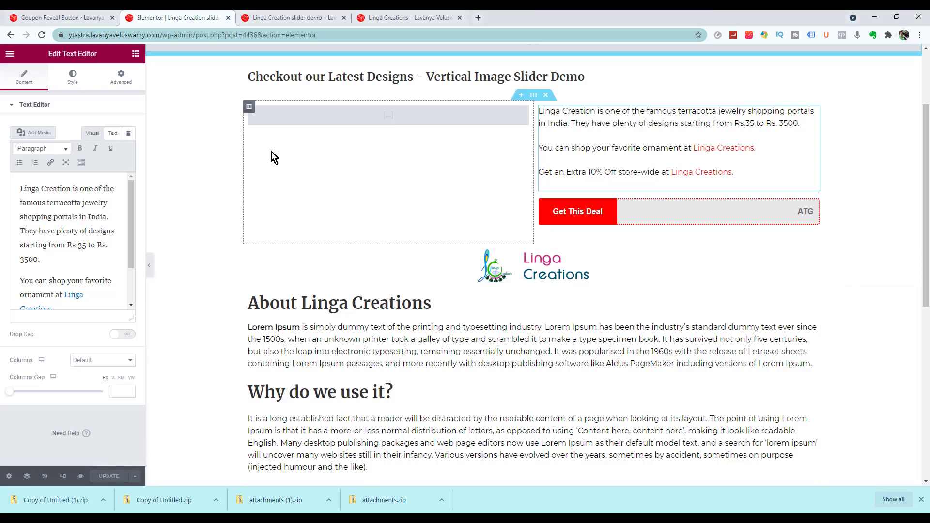
{"action": "left_click", "coordinate": [306, 20]}
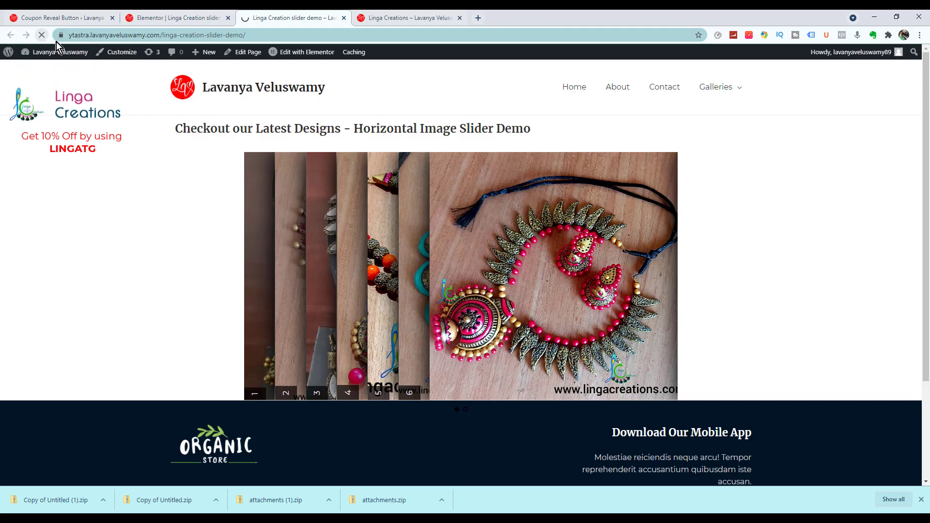
{"action": "scroll", "coordinate": [126, 148], "scroll_direction": "down", "scroll_amount": 5}
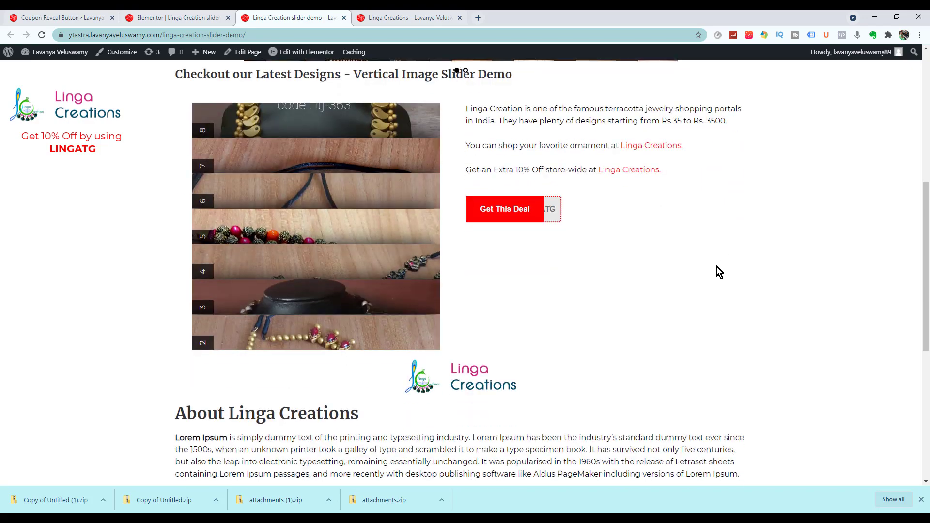
{"action": "scroll", "coordinate": [715, 268], "scroll_direction": "up", "scroll_amount": 3}
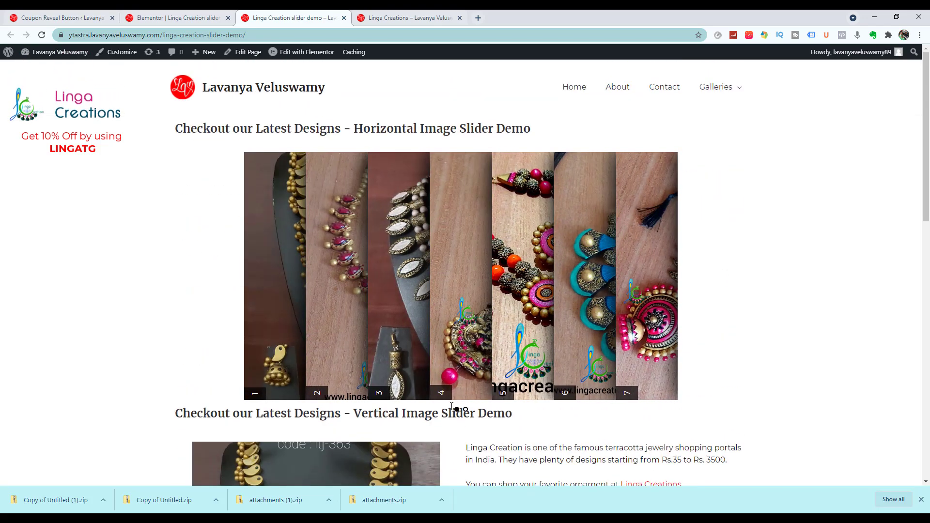
Step: Insert a Spacer widget above the Vertical Image Slider Demo heading in the Elementor editor
{"action": "left_click", "coordinate": [201, 20]}
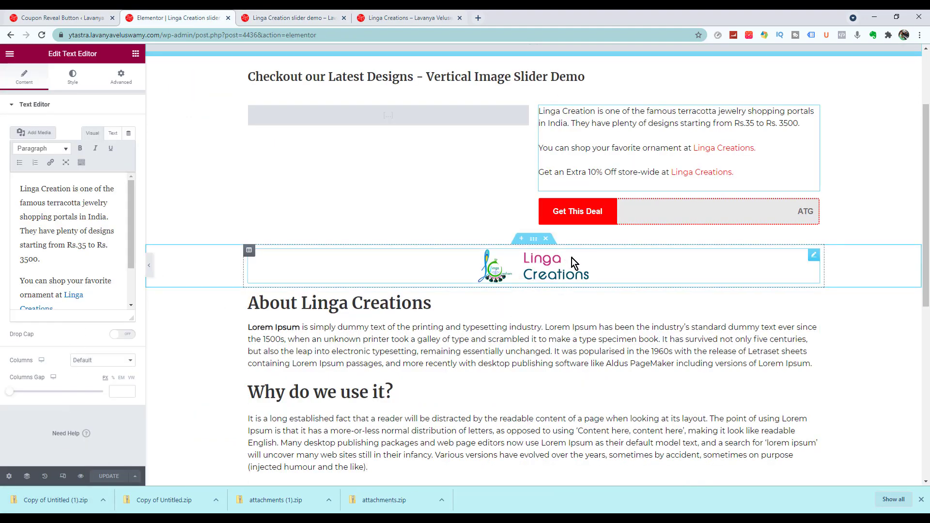
{"action": "left_click", "coordinate": [579, 231]}
{"action": "scroll", "coordinate": [579, 231], "scroll_direction": "up", "scroll_amount": 3}
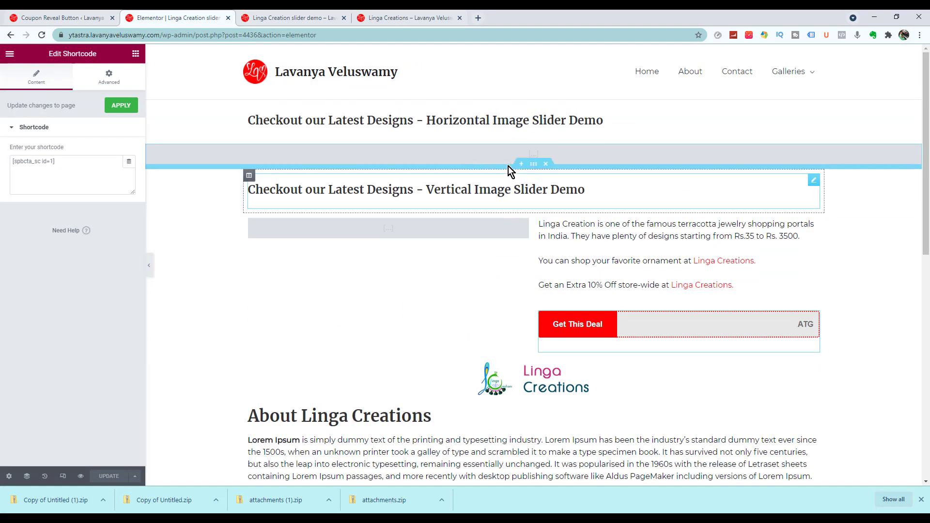
{"action": "left_click", "coordinate": [135, 53]}
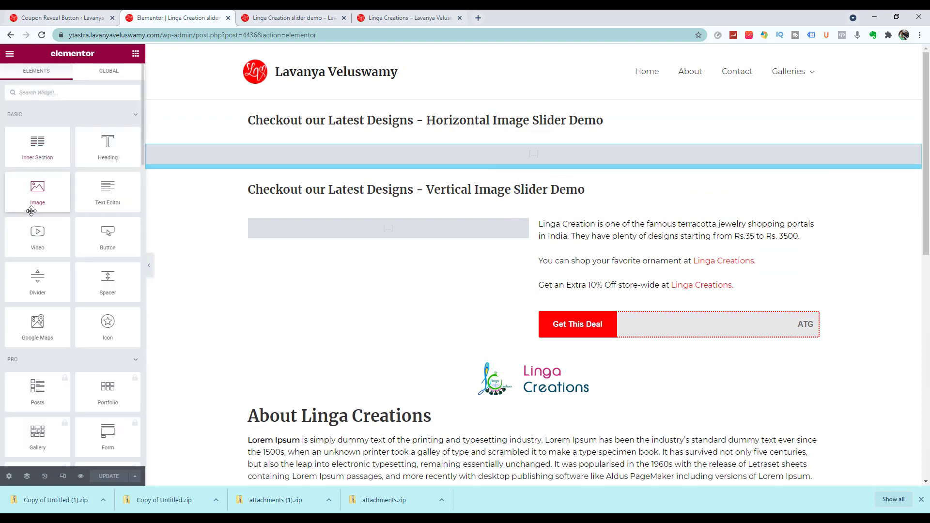
{"action": "left_click_drag", "start_coordinate": [226, 260], "coordinate": [518, 190]}
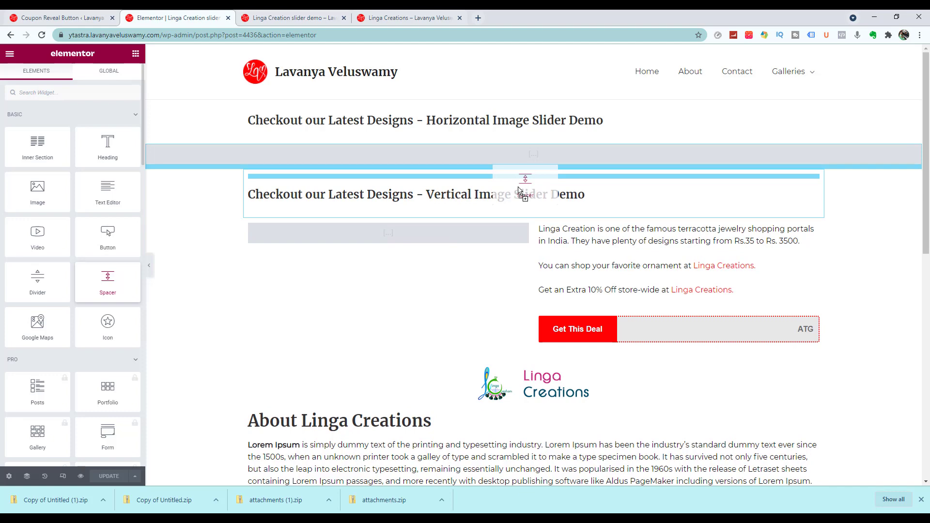
{"action": "left_click_drag", "start_coordinate": [518, 191], "coordinate": [518, 192]}
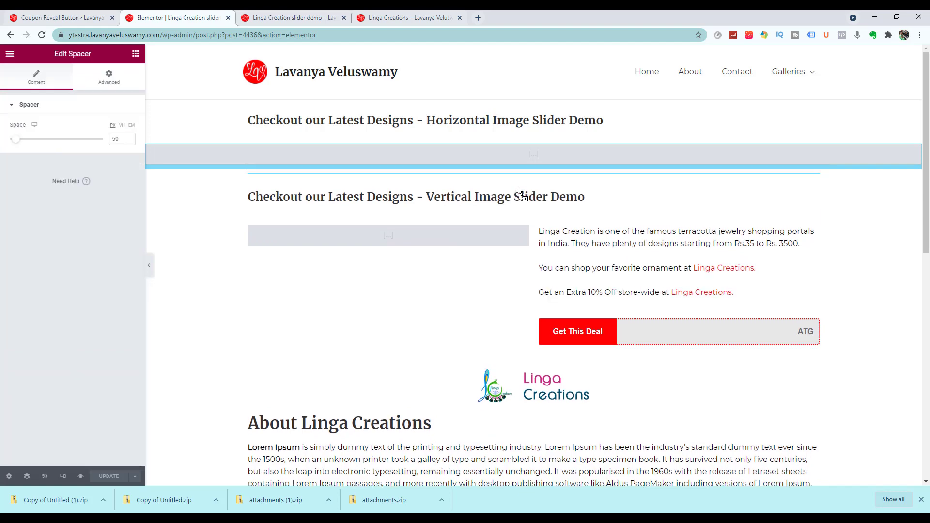
Step: Reload the live slider demo page and check the spacing between the horizontal slider and the vertical slider heading
{"action": "left_click", "coordinate": [287, 17]}
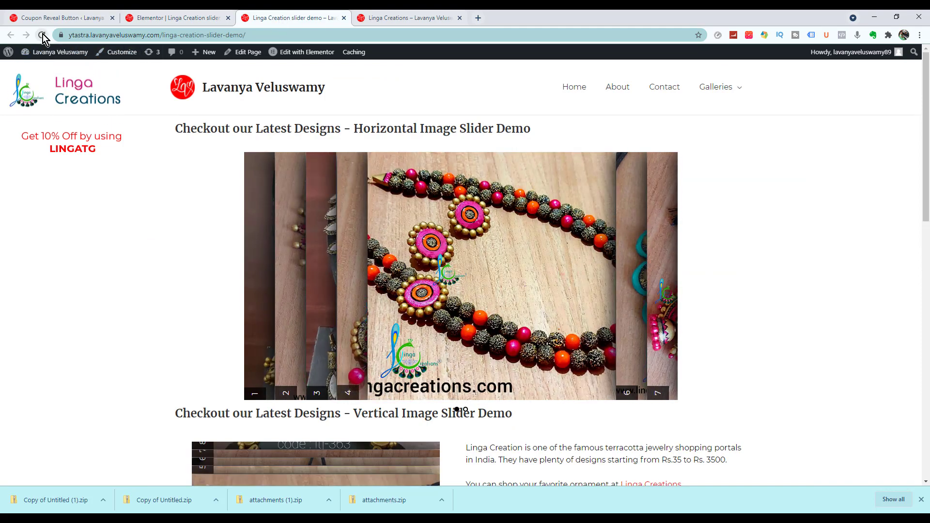
{"action": "left_click", "coordinate": [42, 35]}
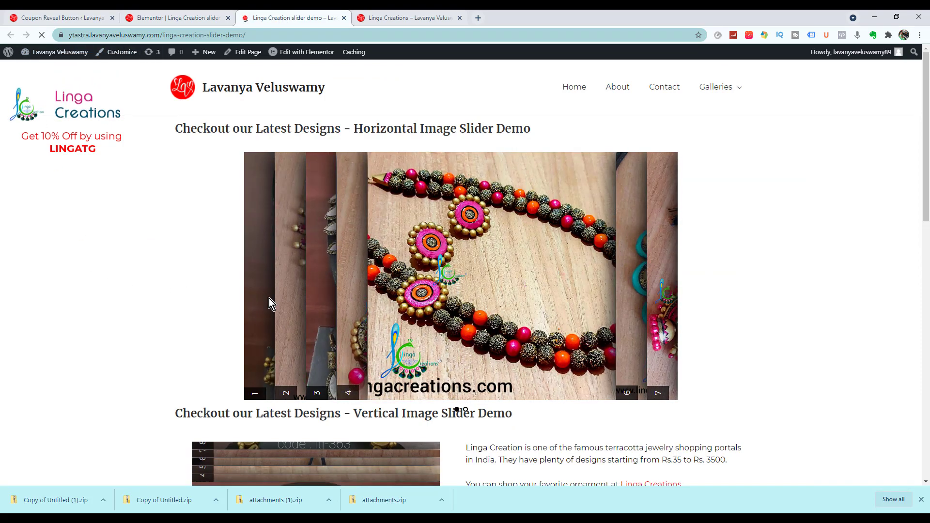
{"action": "scroll", "coordinate": [167, 222], "scroll_direction": "down", "scroll_amount": 5}
{"action": "scroll", "coordinate": [169, 222], "scroll_direction": "down", "scroll_amount": 9}
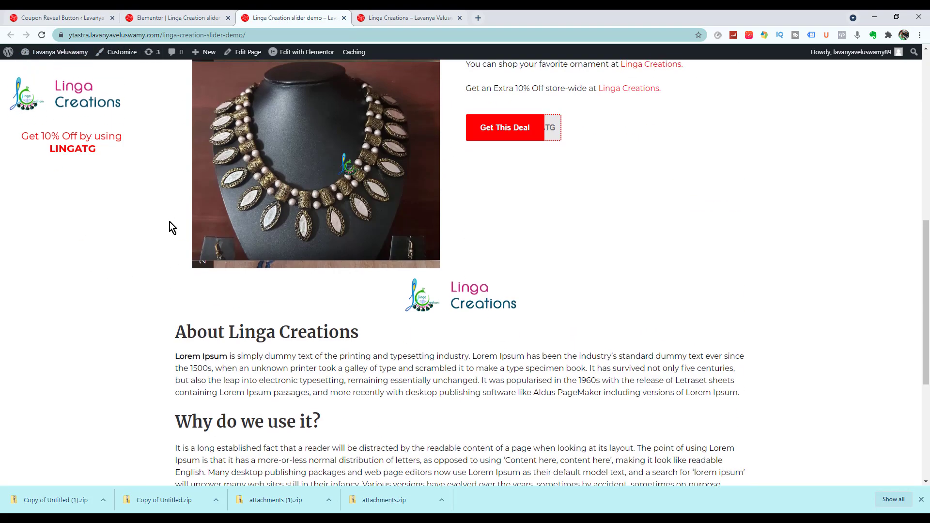
{"action": "scroll", "coordinate": [170, 222], "scroll_direction": "up", "scroll_amount": 14}
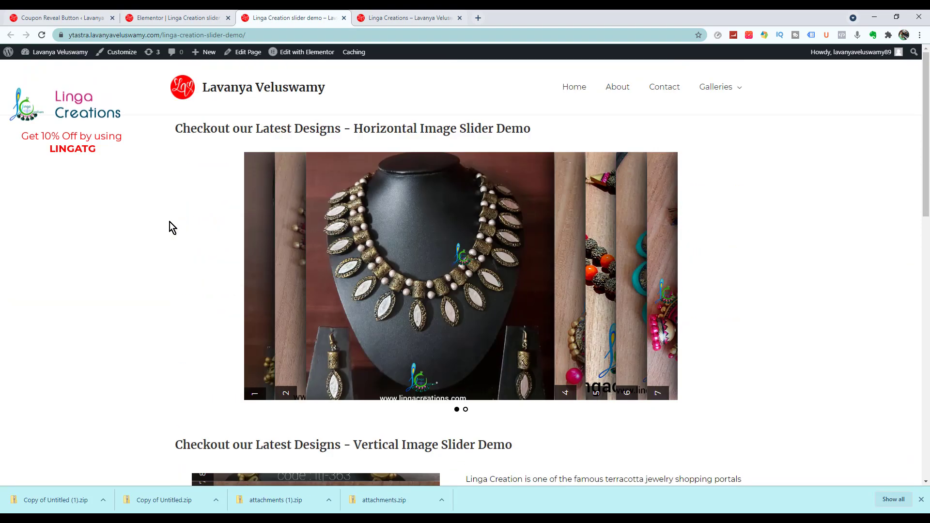
Step: Preview the live page in the browser's developer tools with iPad emulation and examine both sliders
{"action": "key", "text": "ctrl+shift+i"}
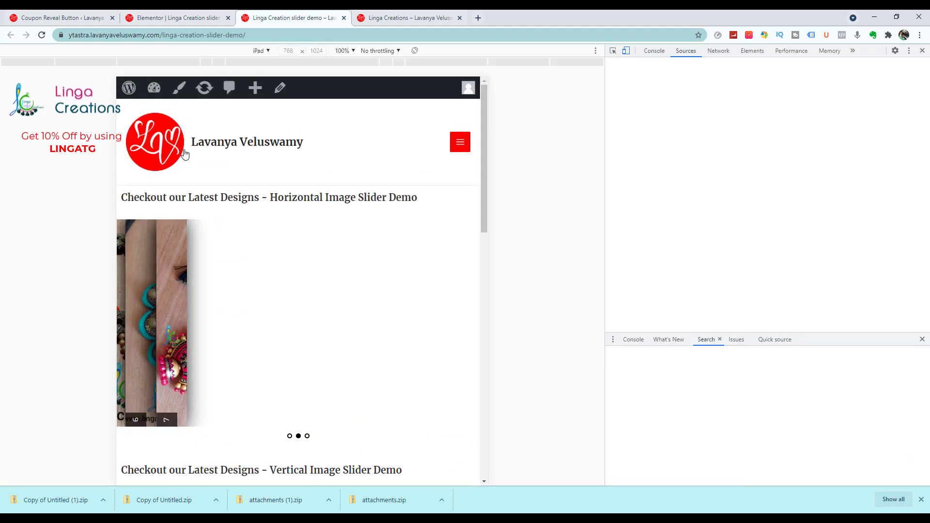
{"action": "left_click", "coordinate": [270, 51]}
{"action": "left_click", "coordinate": [372, 118]}
{"action": "scroll", "coordinate": [372, 122], "scroll_direction": "down", "scroll_amount": 7}
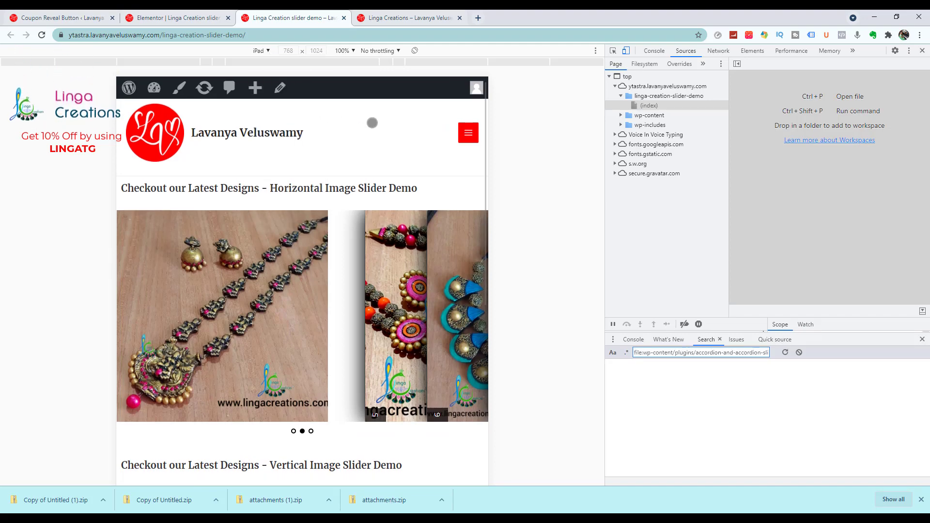
{"action": "scroll", "coordinate": [372, 129], "scroll_direction": "down", "scroll_amount": 5}
{"action": "scroll", "coordinate": [370, 141], "scroll_direction": "up", "scroll_amount": 12}
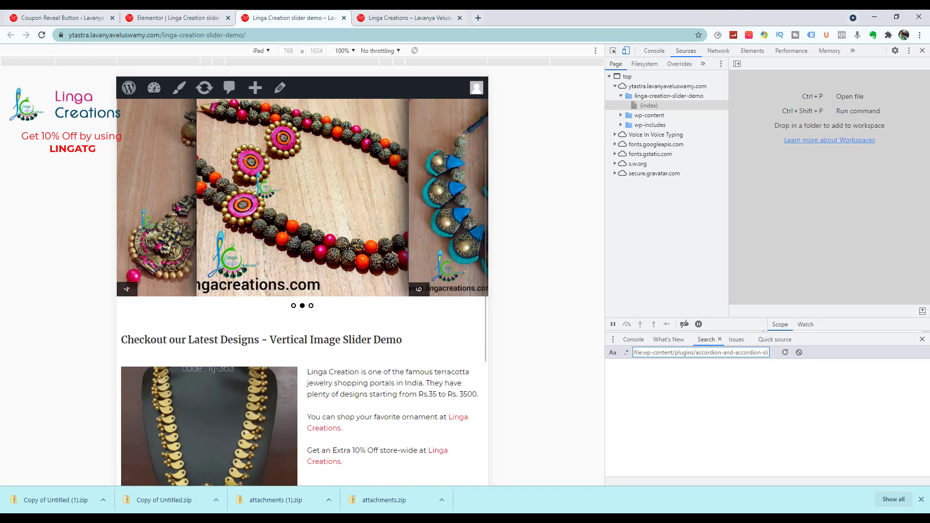
Step: Switch the device emulation to iPhone X and examine the sliders in the mobile layout
{"action": "left_click", "coordinate": [264, 51]}
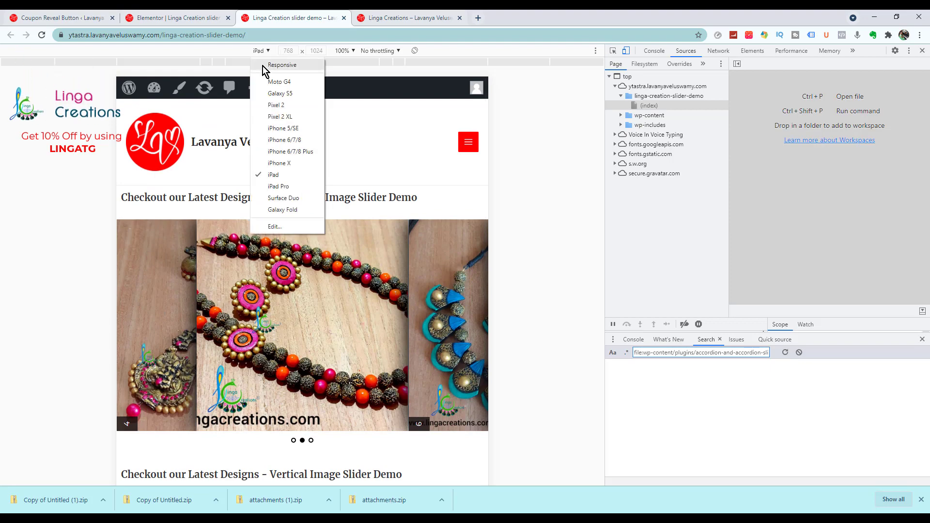
{"action": "left_click", "coordinate": [284, 163]}
{"action": "scroll", "coordinate": [301, 183], "scroll_direction": "down", "scroll_amount": 8}
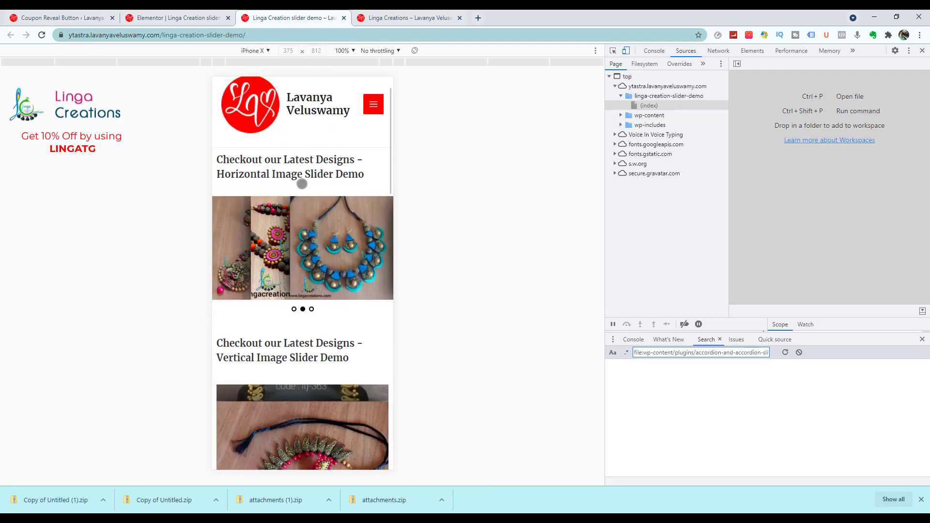
{"action": "scroll", "coordinate": [302, 183], "scroll_direction": "down", "scroll_amount": 10}
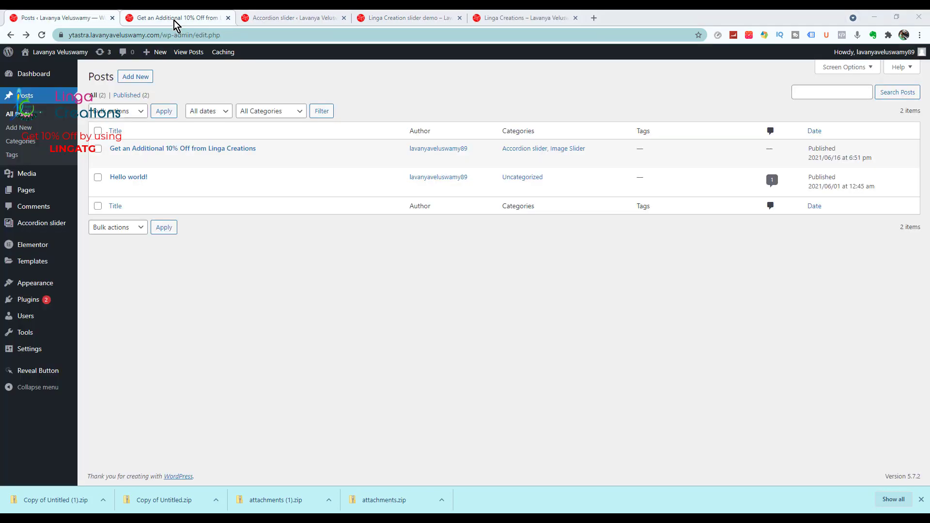
Step: View the published post "Get an Additional 10% Off from Linga Creations" and look through its slider and content
{"action": "left_click", "coordinate": [174, 19]}
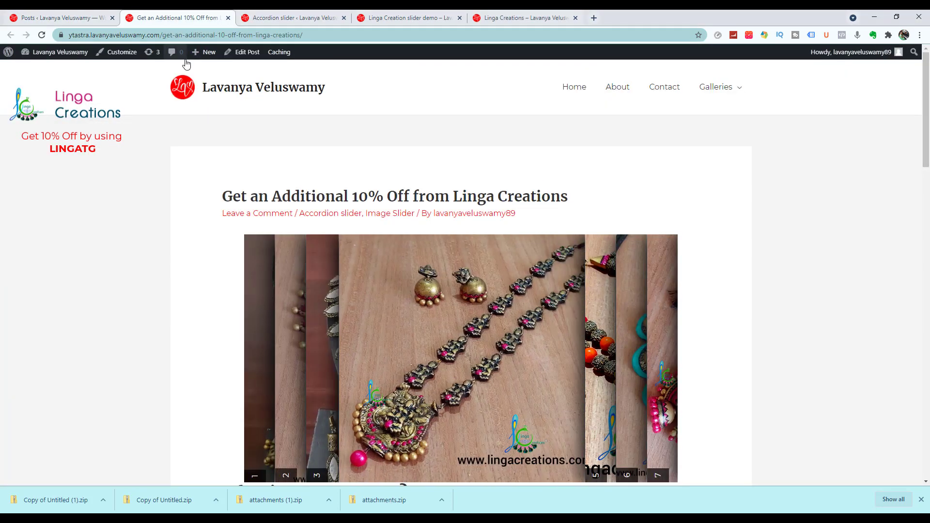
{"action": "scroll", "coordinate": [239, 210], "scroll_direction": "down", "scroll_amount": 2}
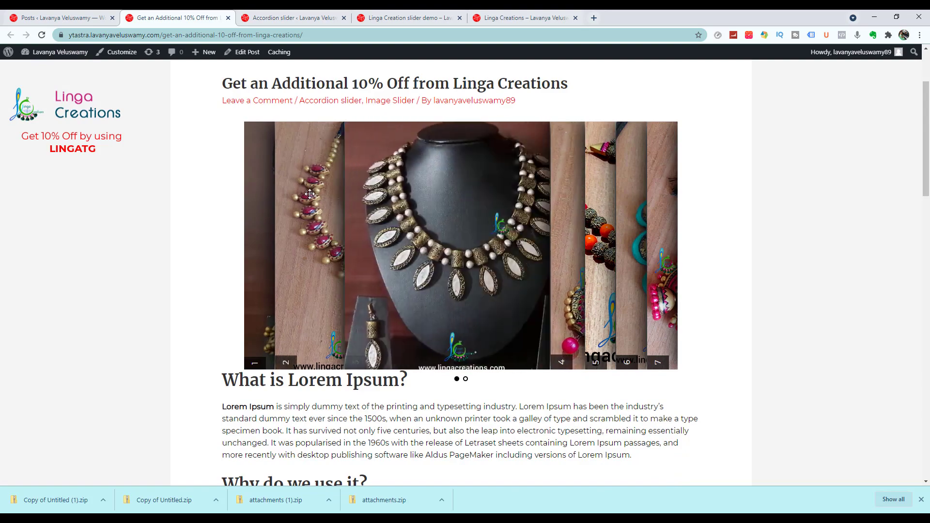
{"action": "scroll", "coordinate": [692, 388], "scroll_direction": "down", "scroll_amount": 10}
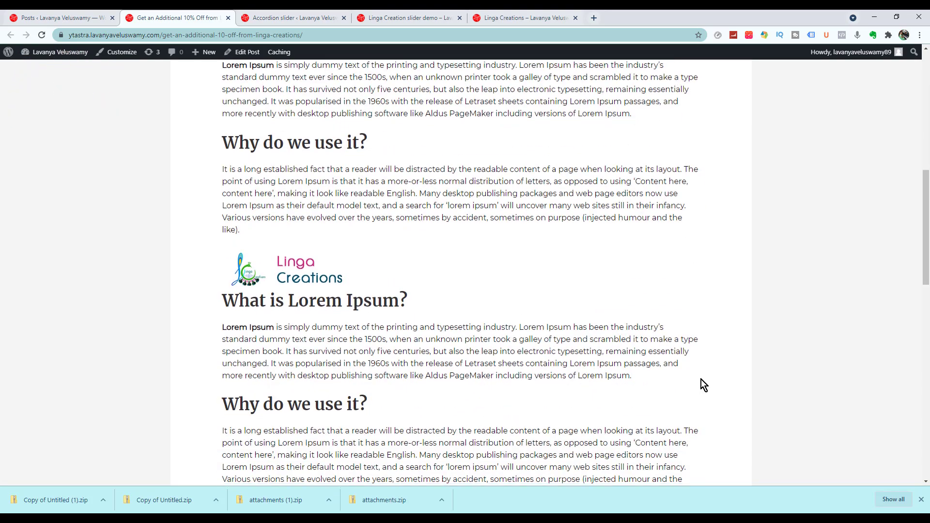
{"action": "key", "text": "F5"}
Step: Return to the Posts list and start a new post
{"action": "key", "text": "ctrl+shift+Tab"}
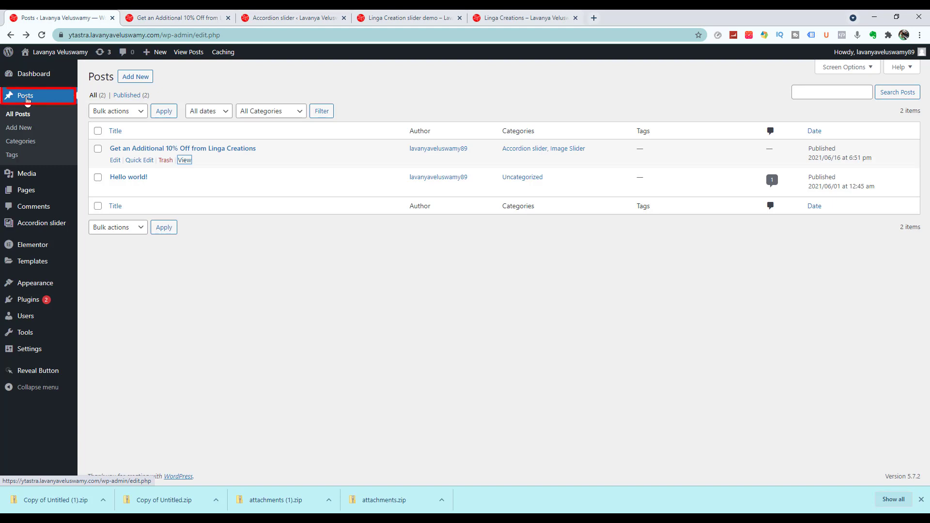
{"action": "left_click", "coordinate": [135, 78]}
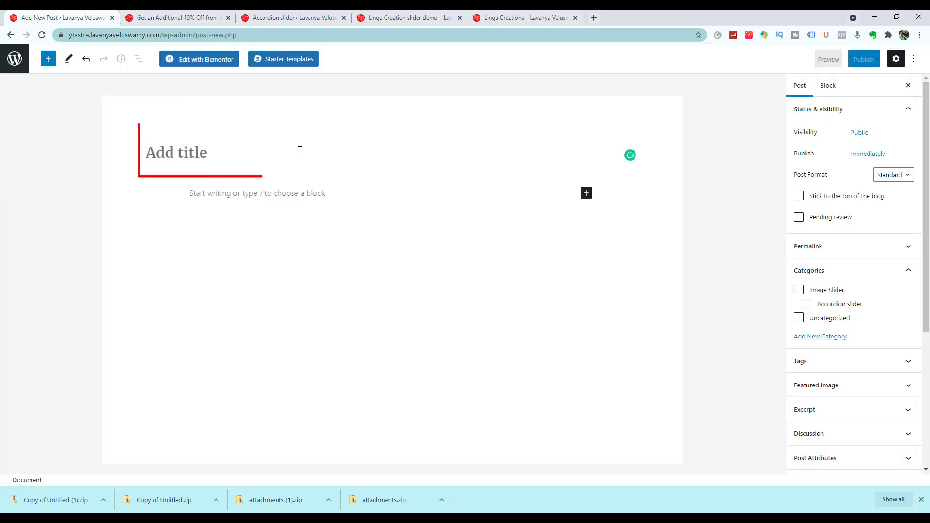